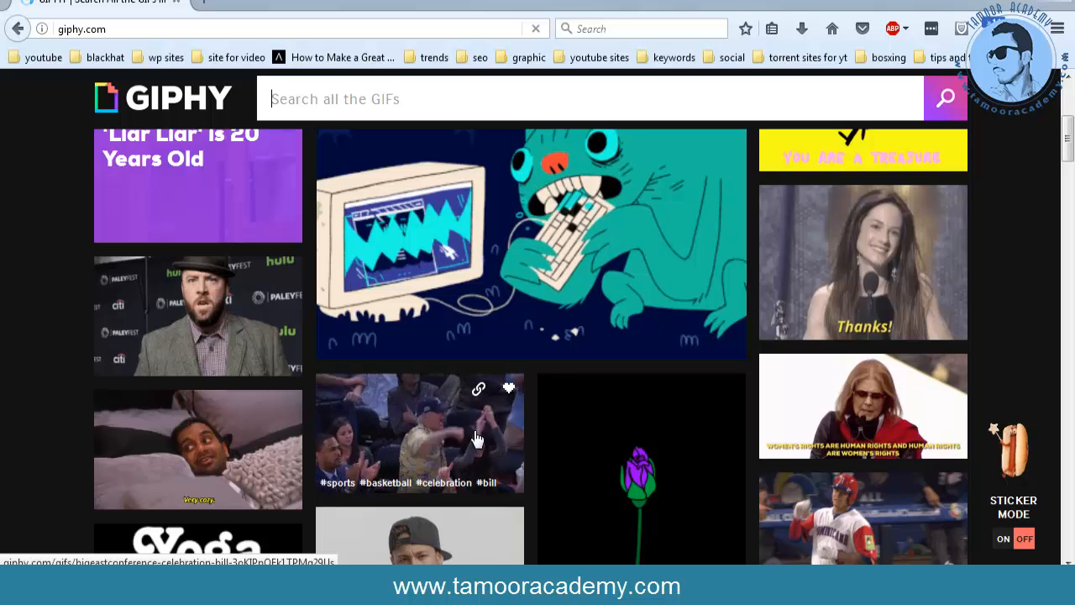
Step: Browse the trending GIFs on the GIPHY home page
{"action": "scroll", "coordinate": [476, 438], "scroll_direction": "up", "scroll_amount": 4}
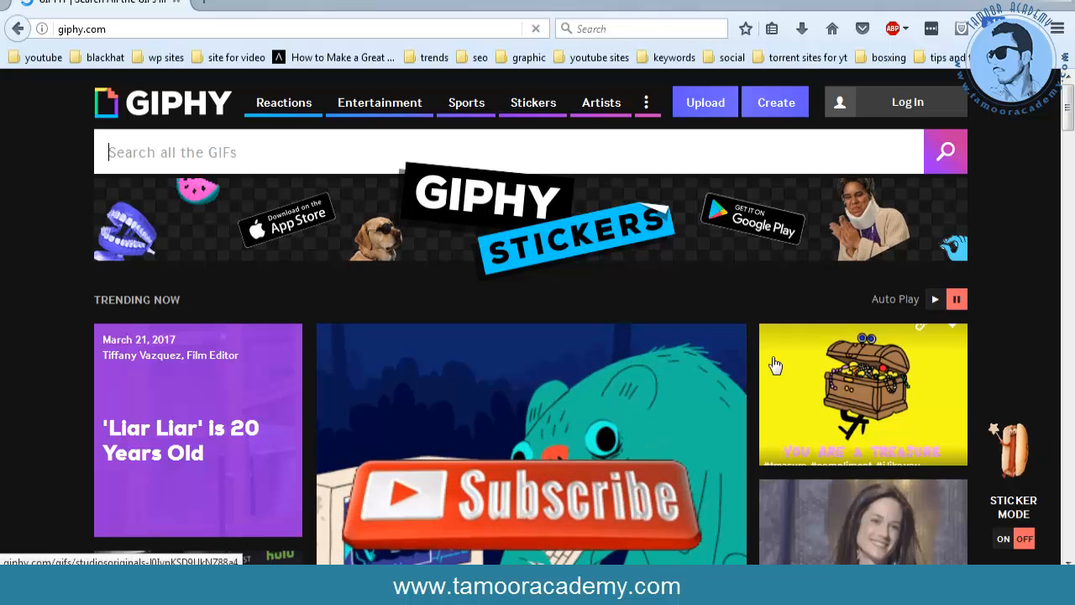
{"action": "scroll", "coordinate": [765, 358], "scroll_direction": "down", "scroll_amount": 2}
{"action": "scroll", "coordinate": [713, 355], "scroll_direction": "down", "scroll_amount": 10}
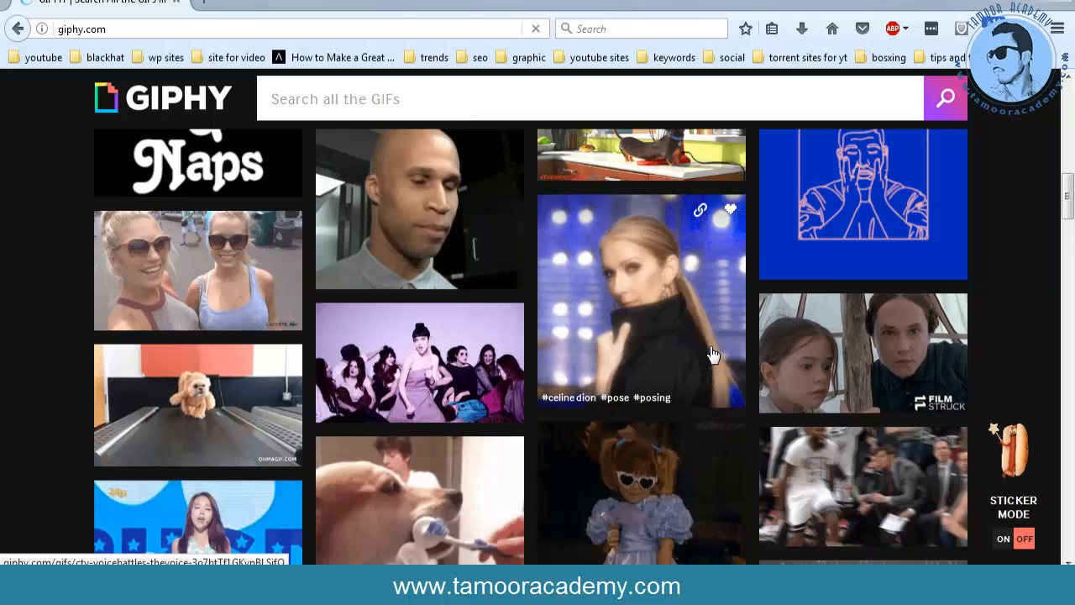
{"action": "scroll", "coordinate": [711, 355], "scroll_direction": "down", "scroll_amount": 5}
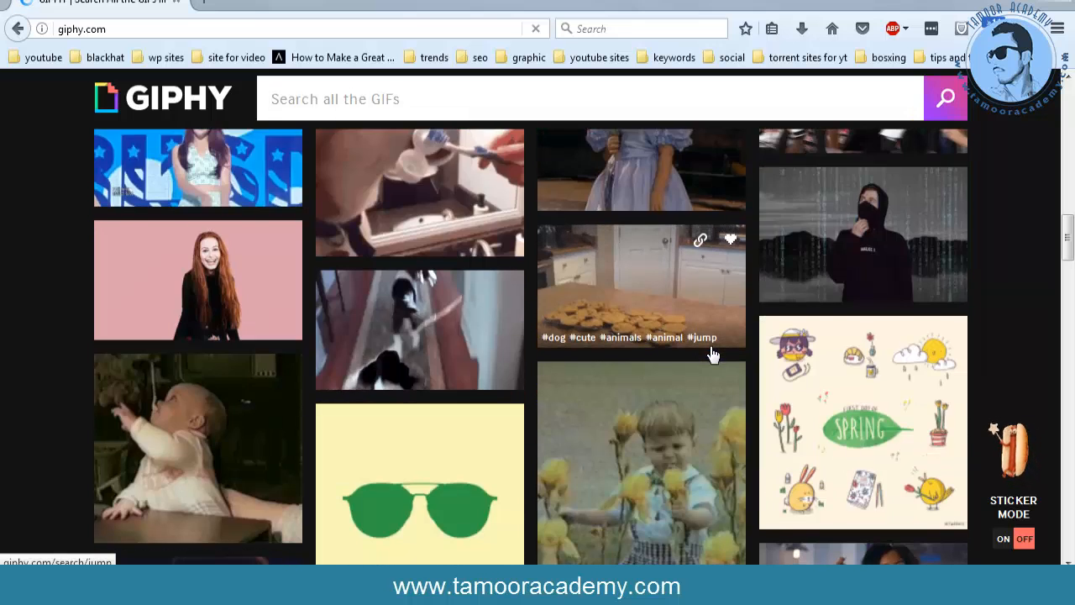
{"action": "scroll", "coordinate": [712, 355], "scroll_direction": "down", "scroll_amount": 3}
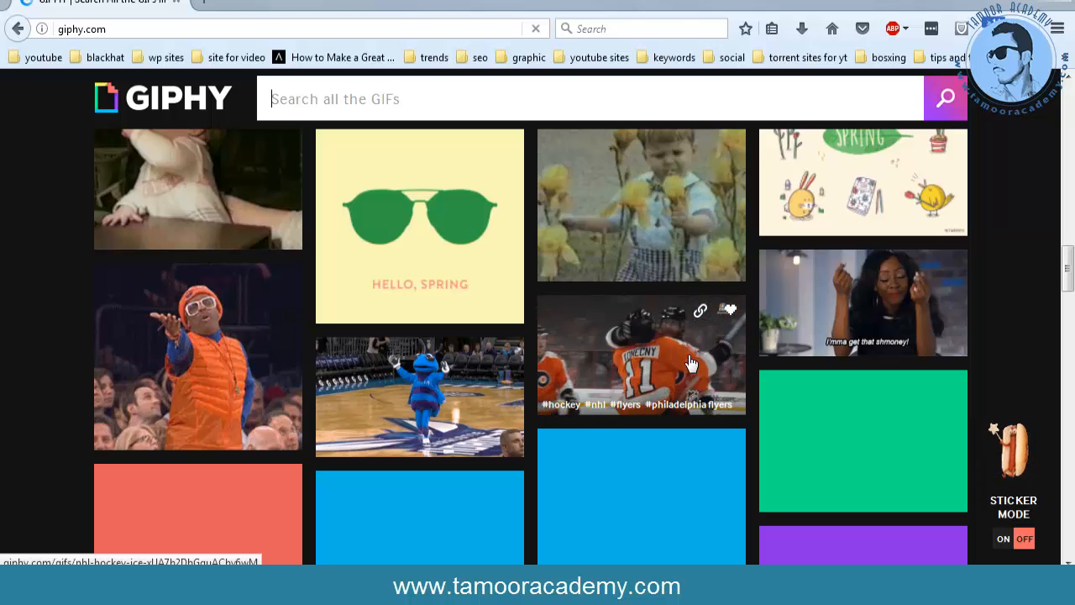
{"action": "scroll", "coordinate": [689, 362], "scroll_direction": "down", "scroll_amount": 5}
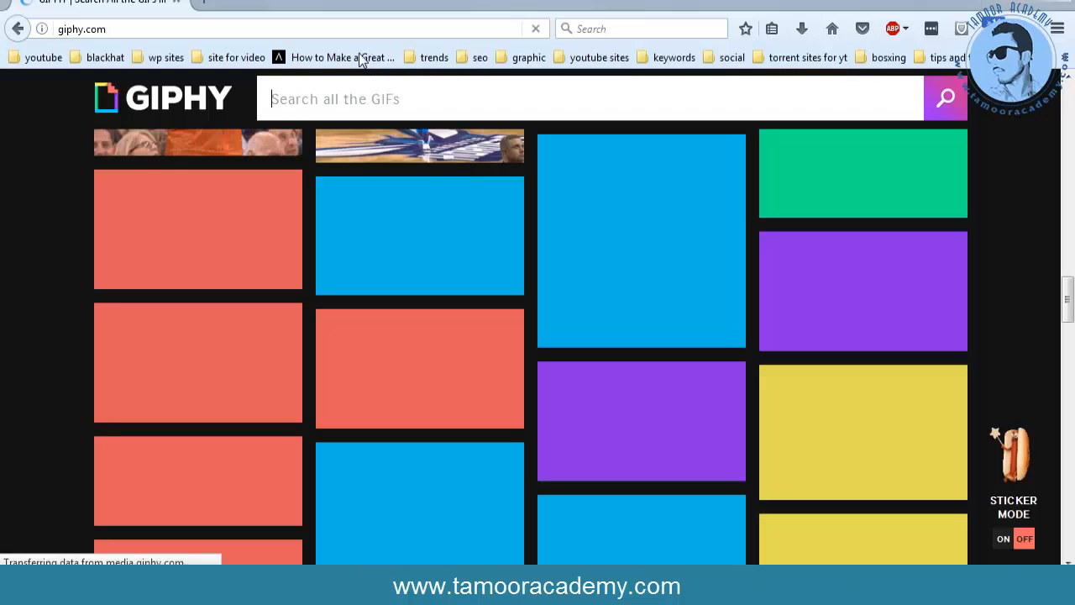
Step: Open tamooracademy.com in a new browser tab and look through its free download posts
{"action": "left_click", "coordinate": [379, 3]}
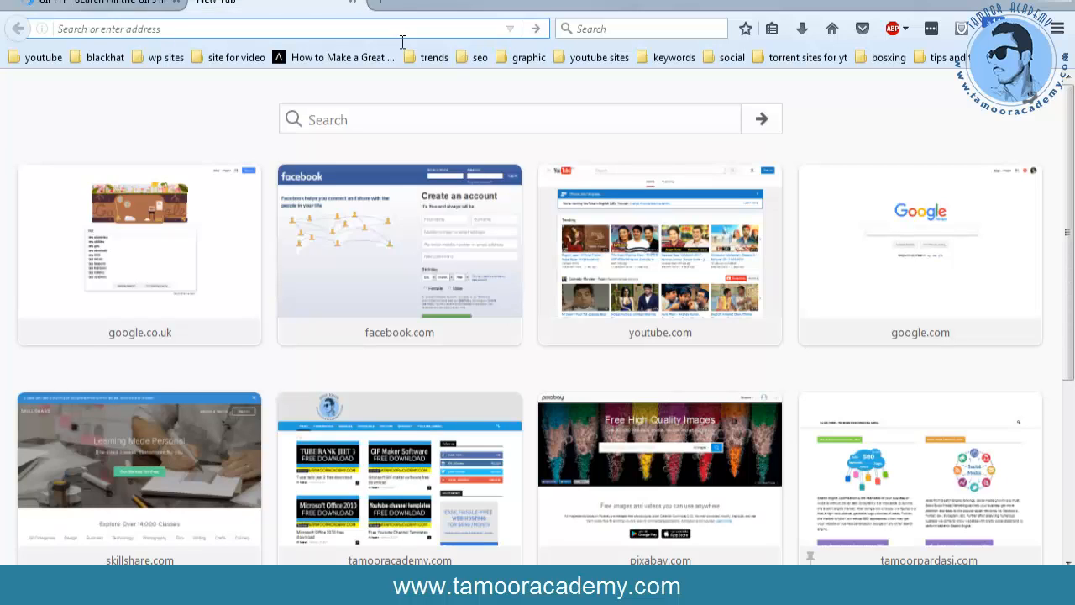
{"action": "type", "text": "tamooracademy.com/"}
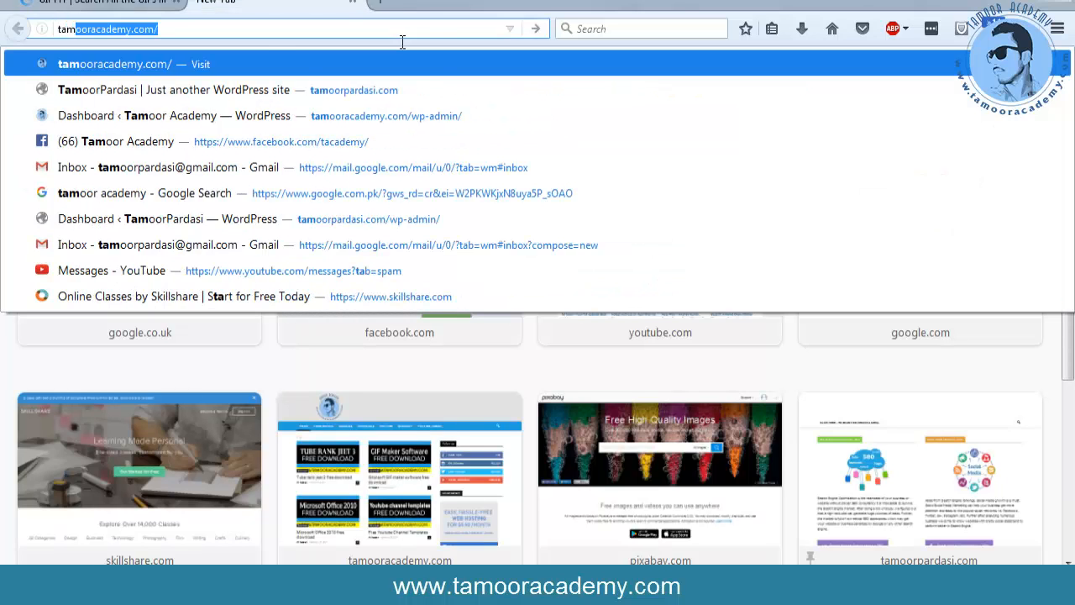
{"action": "key", "text": "Return"}
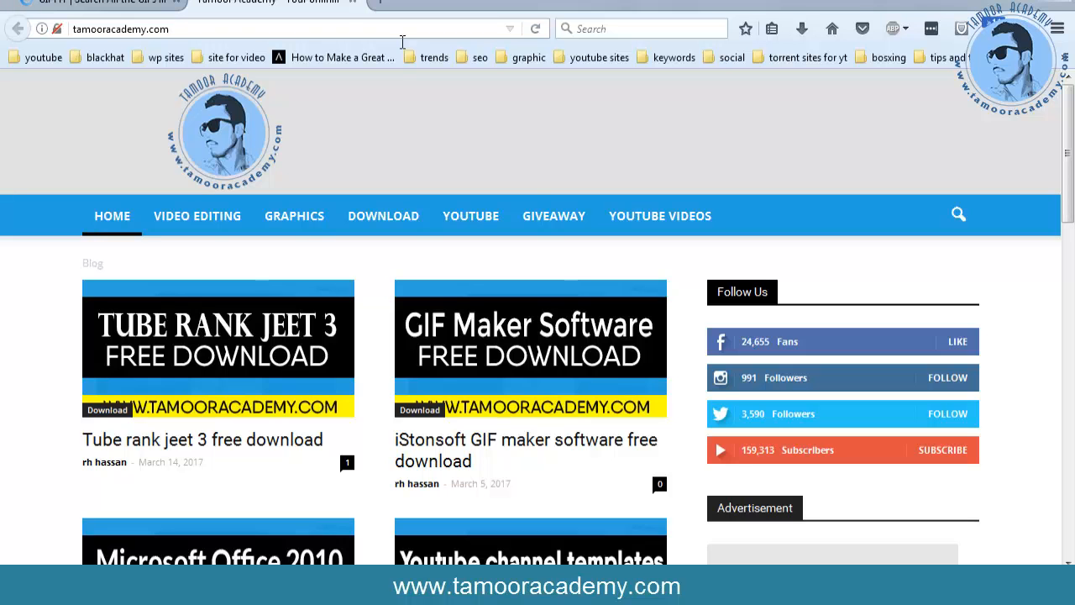
{"action": "scroll", "coordinate": [820, 236], "scroll_direction": "down", "scroll_amount": 5}
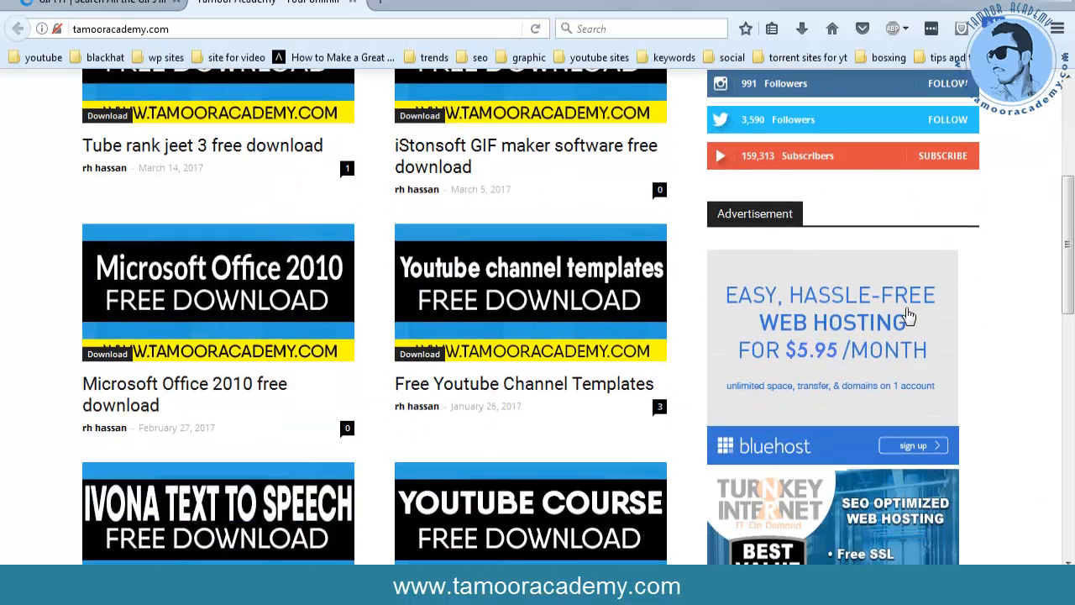
{"action": "scroll", "coordinate": [542, 347], "scroll_direction": "up", "scroll_amount": 3}
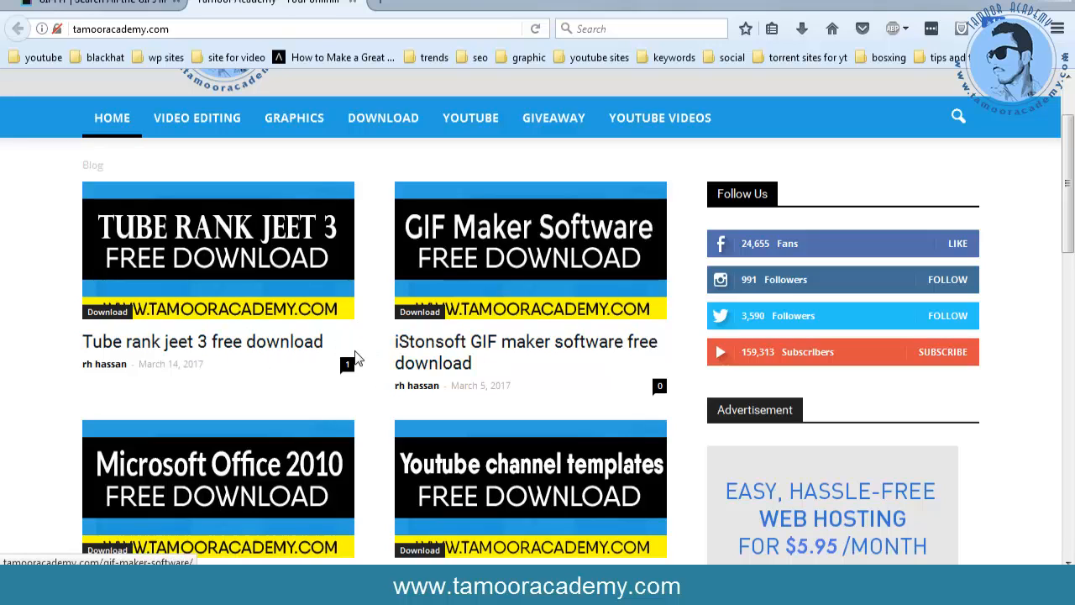
{"action": "scroll", "coordinate": [344, 378], "scroll_direction": "down", "scroll_amount": 2}
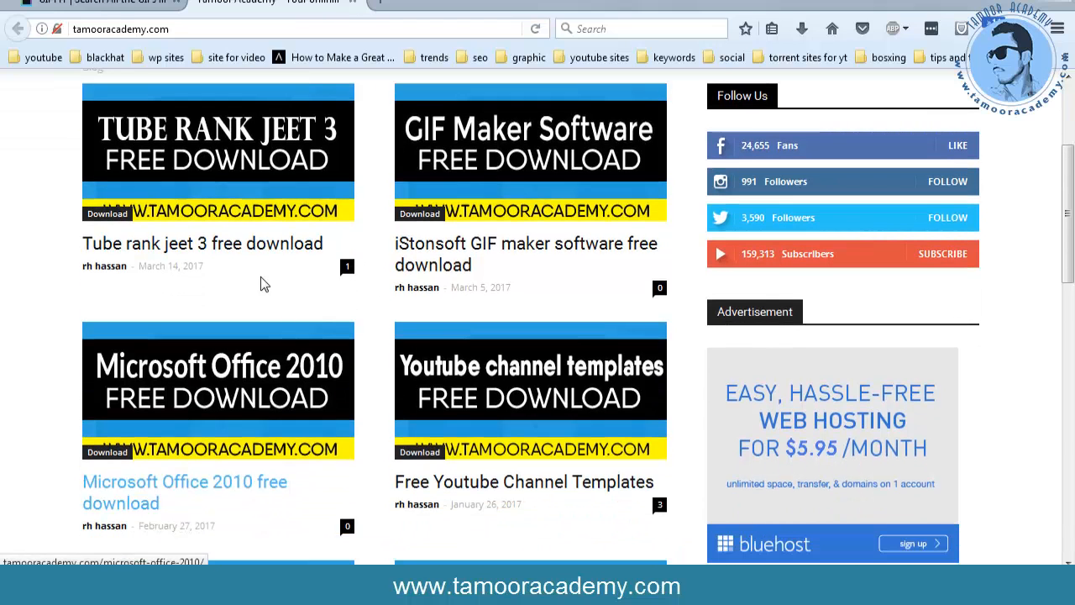
Step: Open the Tube rank jeet 3 free download post, check where its download link leads, and close the ouo.io page
{"action": "left_click", "coordinate": [241, 251]}
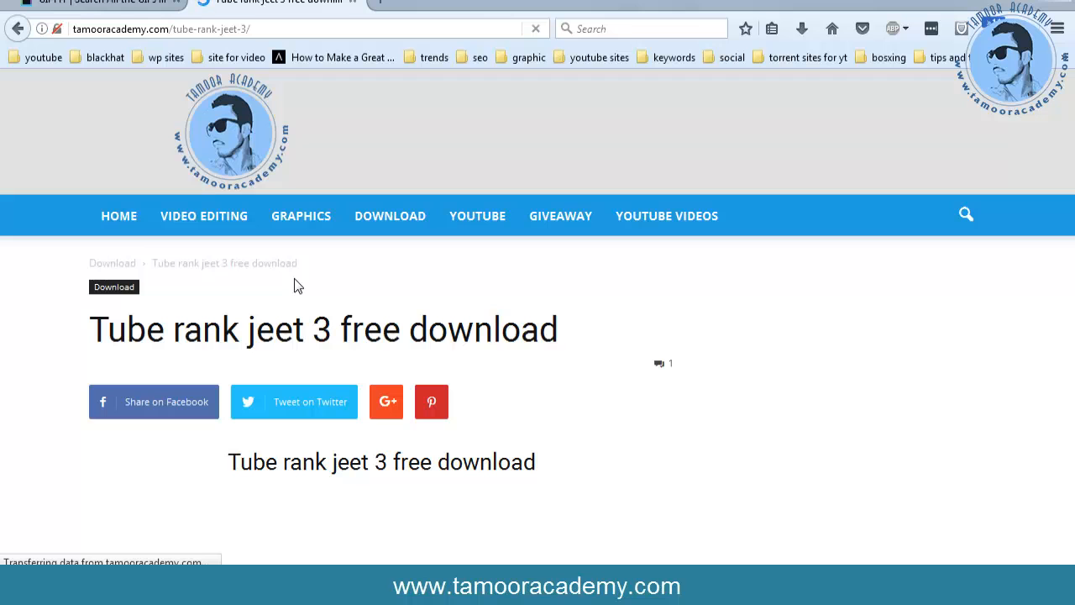
{"action": "scroll", "coordinate": [295, 287], "scroll_direction": "down", "scroll_amount": 3}
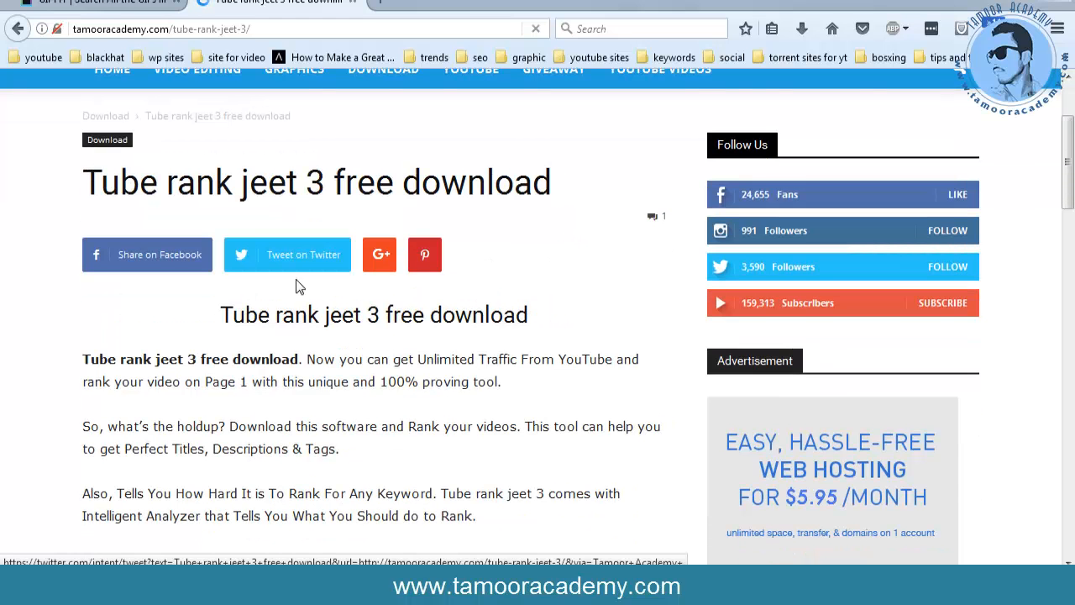
{"action": "scroll", "coordinate": [296, 286], "scroll_direction": "down", "scroll_amount": 10}
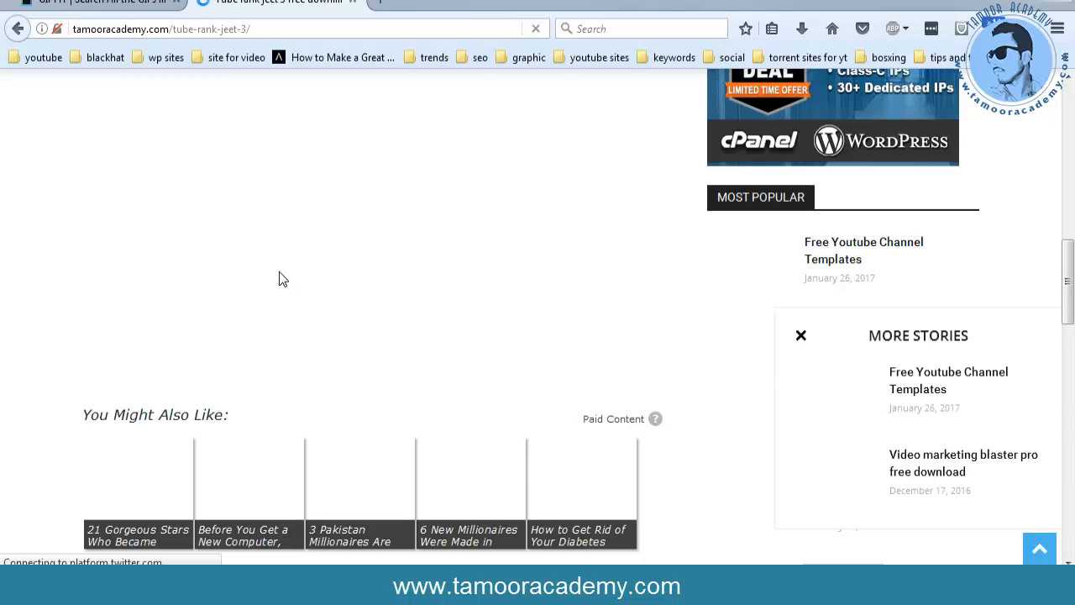
{"action": "scroll", "coordinate": [261, 264], "scroll_direction": "up", "scroll_amount": 2}
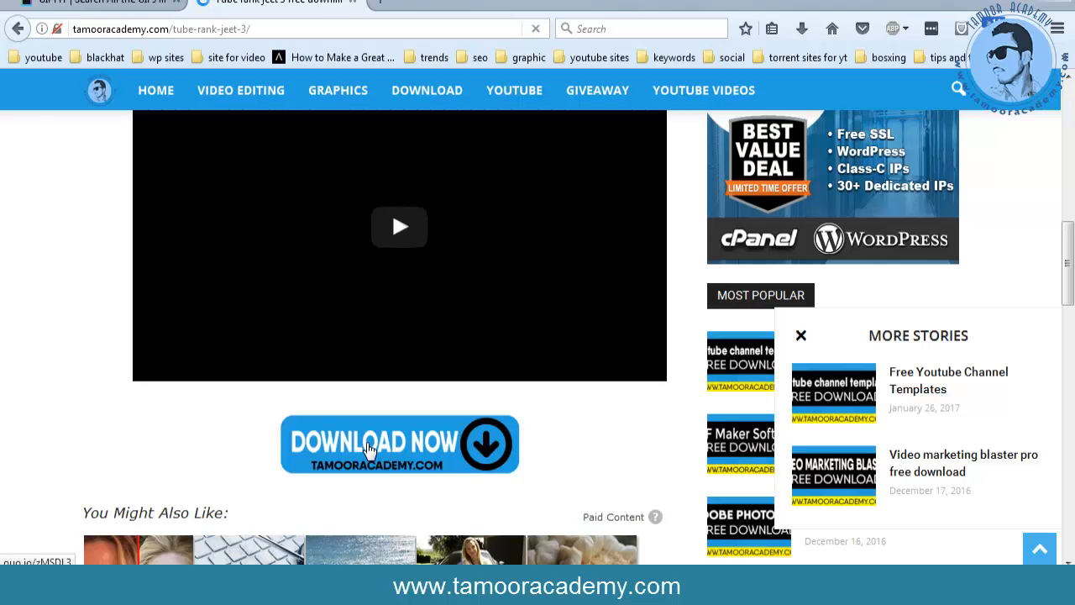
{"action": "left_click", "coordinate": [370, 449]}
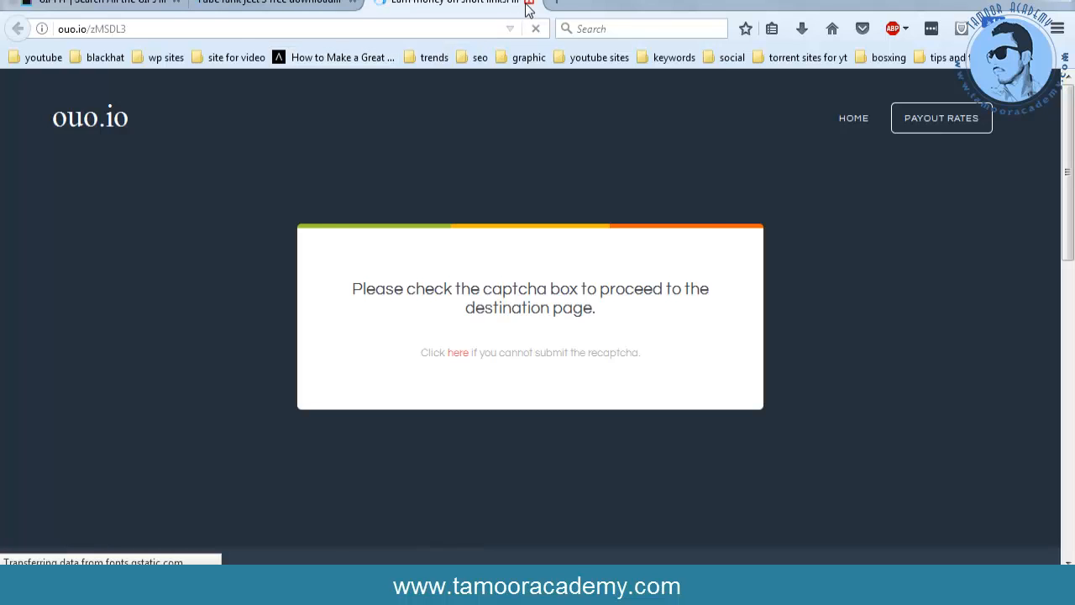
{"action": "left_click", "coordinate": [528, 3]}
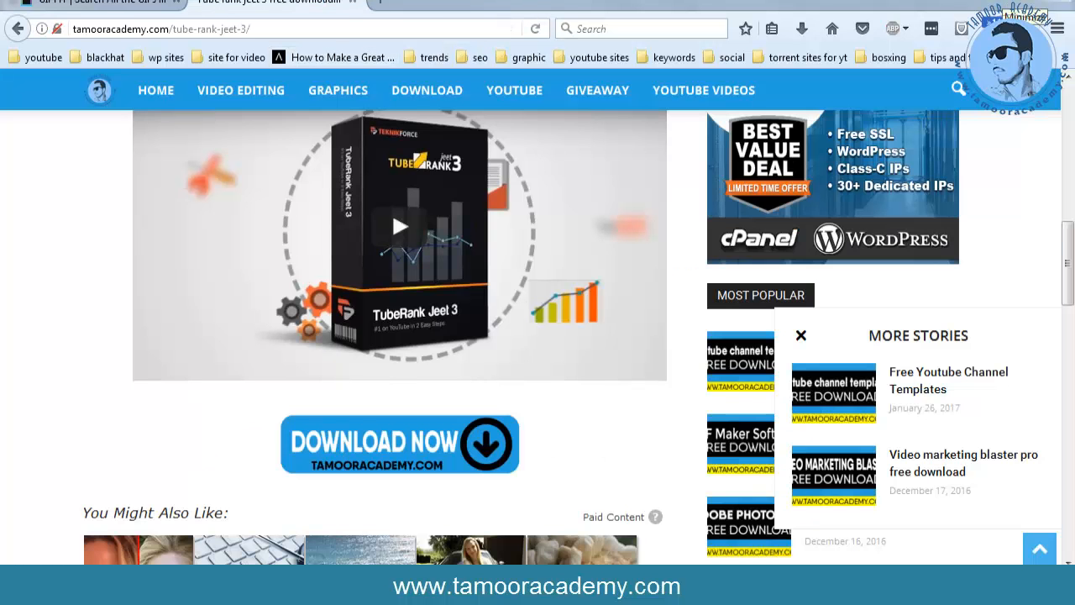
Step: Minimize the browser and launch FlickGif.exe from the FlickGif folder
{"action": "left_click", "coordinate": [1005, 5]}
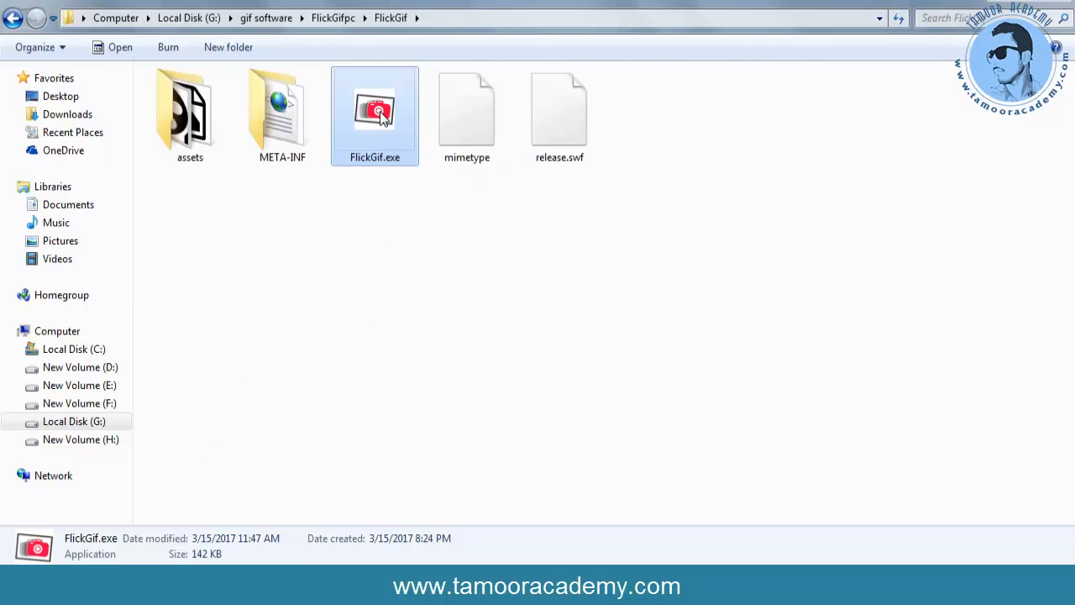
{"action": "right_click", "coordinate": [382, 112]}
{"action": "left_click", "coordinate": [398, 124]}
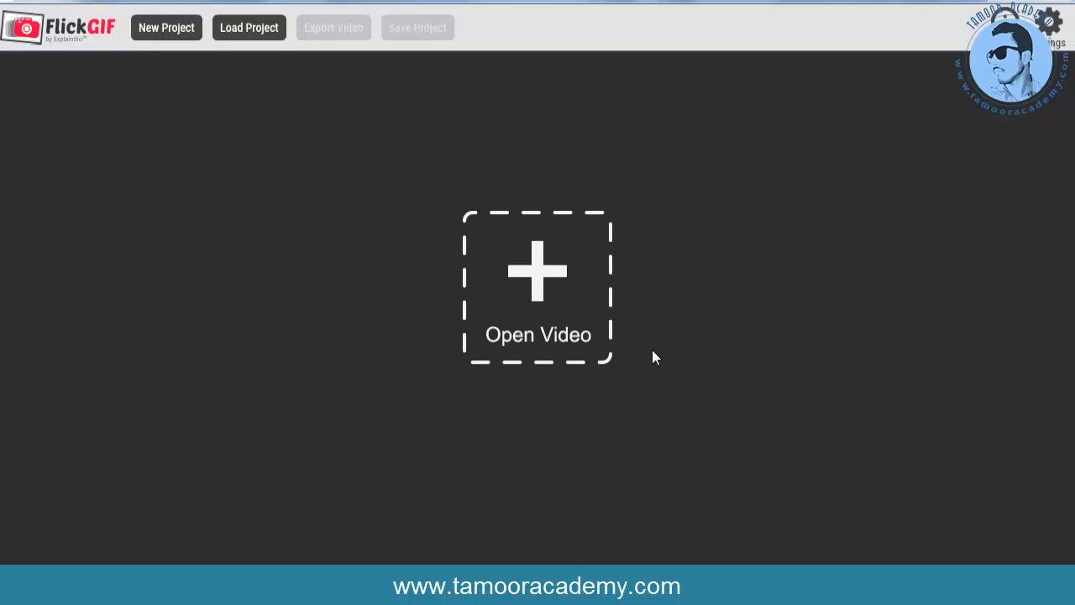
Step: Open the video "---Cristiano Ronaldo - Brain of Madrid 2015-_16 -HD- - YouTube.mp4" for editing
{"action": "left_click", "coordinate": [556, 287]}
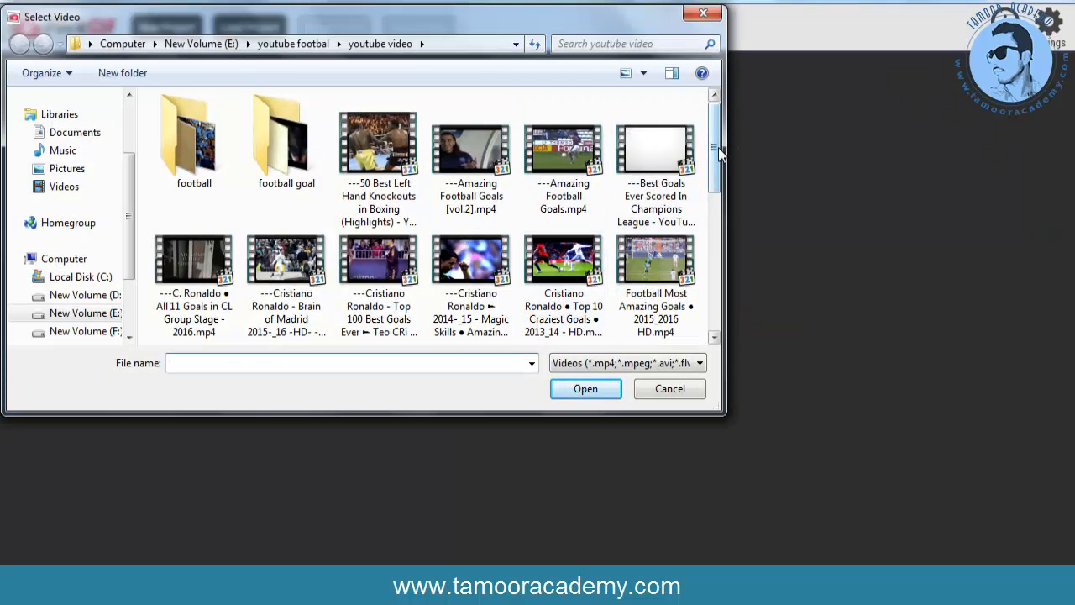
{"action": "left_click_drag", "start_coordinate": [718, 147], "coordinate": [714, 181]}
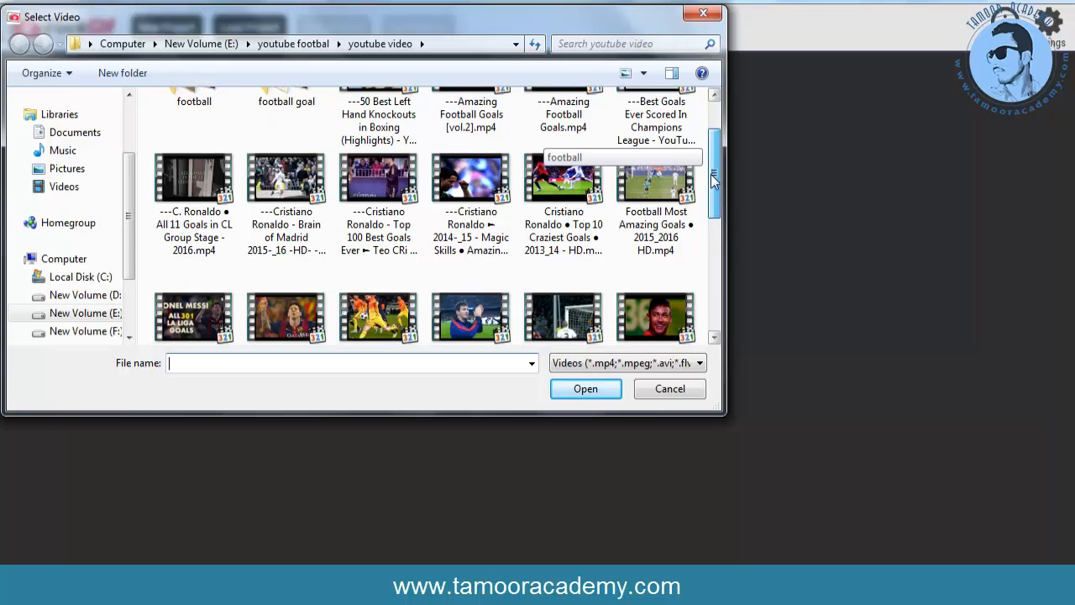
{"action": "left_click", "coordinate": [286, 181]}
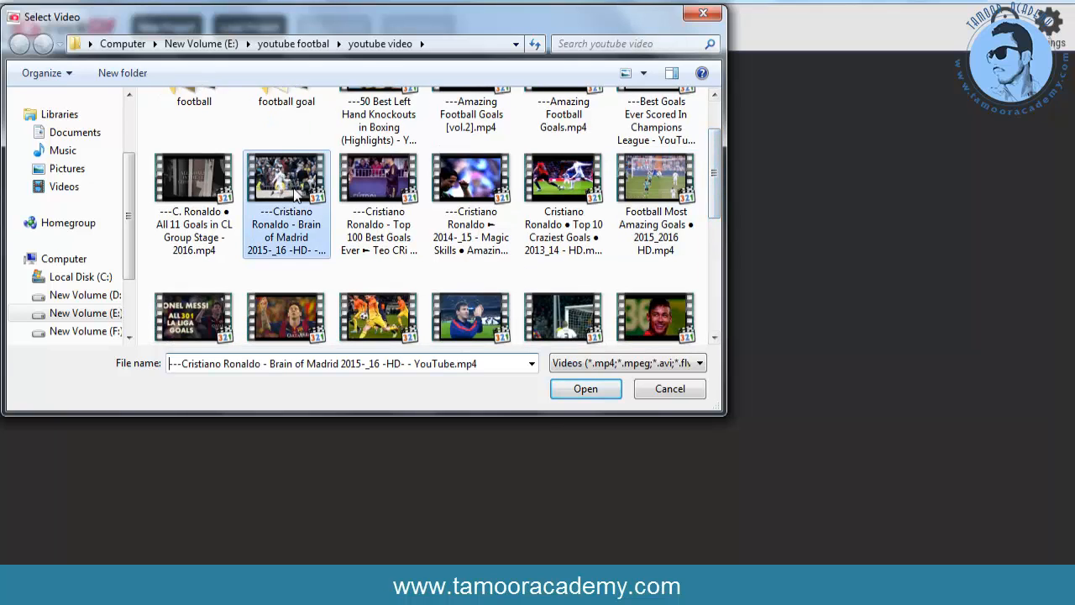
{"action": "left_click", "coordinate": [568, 391]}
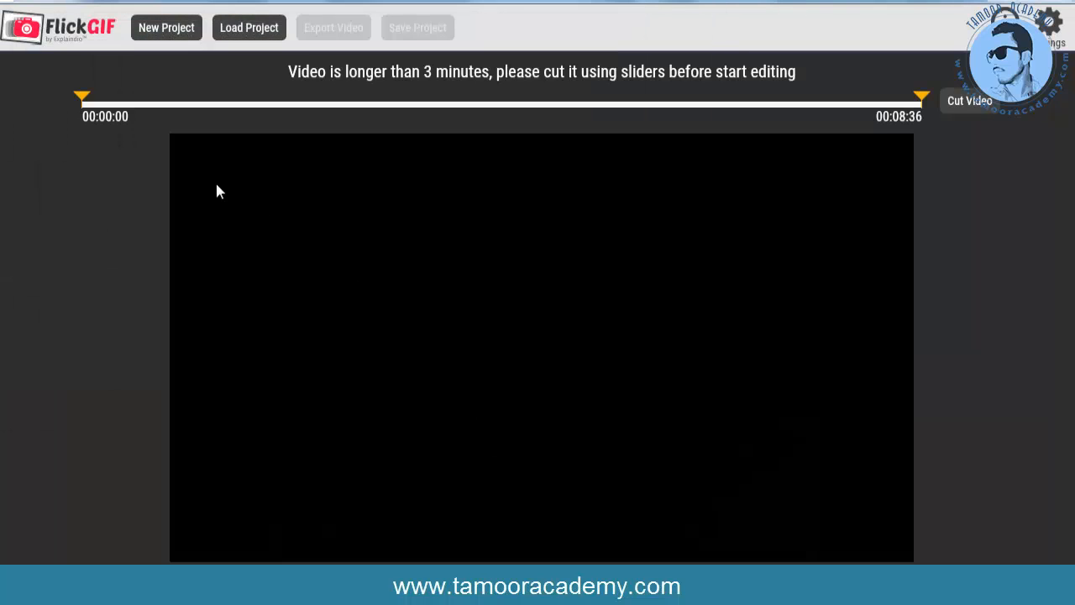
Step: Cut the video to the section from 00:00:28 to 00:00:50
{"action": "left_click_drag", "start_coordinate": [86, 101], "coordinate": [133, 106]}
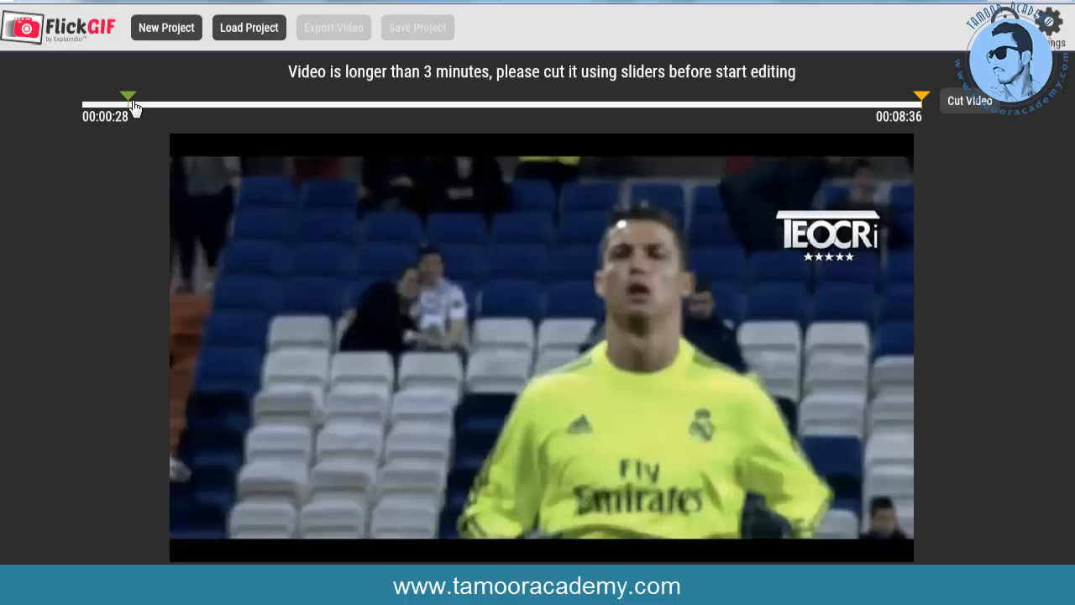
{"action": "left_click_drag", "start_coordinate": [135, 107], "coordinate": [158, 112]}
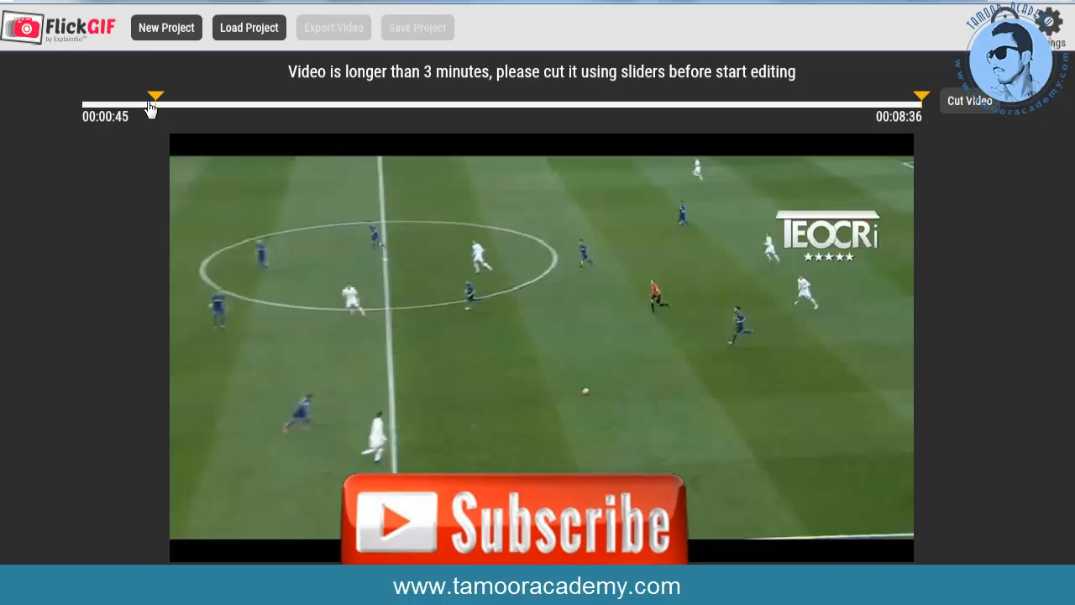
{"action": "left_click_drag", "start_coordinate": [151, 111], "coordinate": [137, 106]}
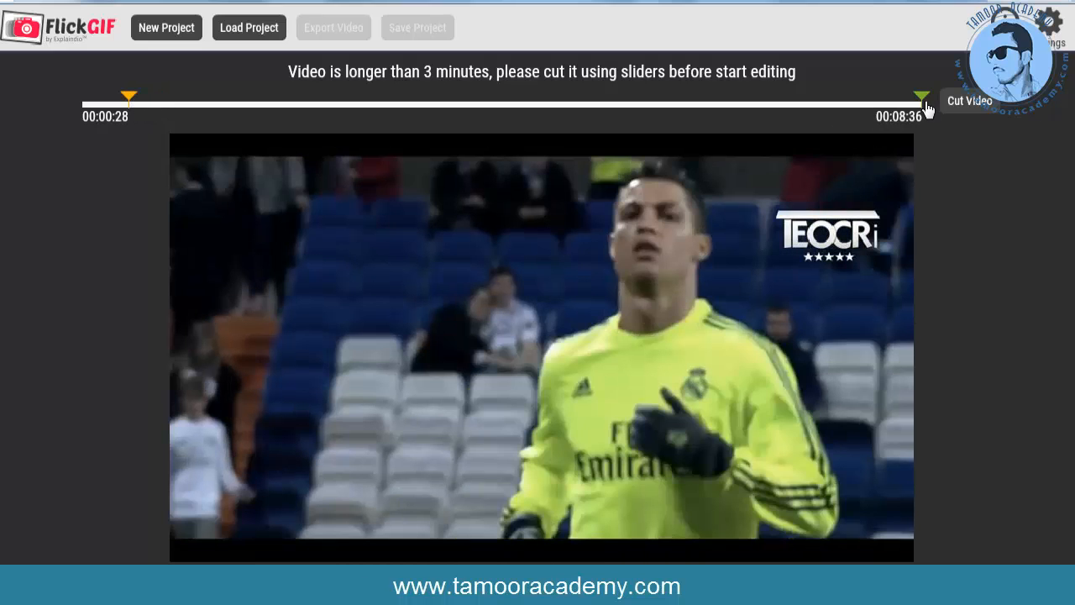
{"action": "left_click_drag", "start_coordinate": [927, 107], "coordinate": [309, 103]}
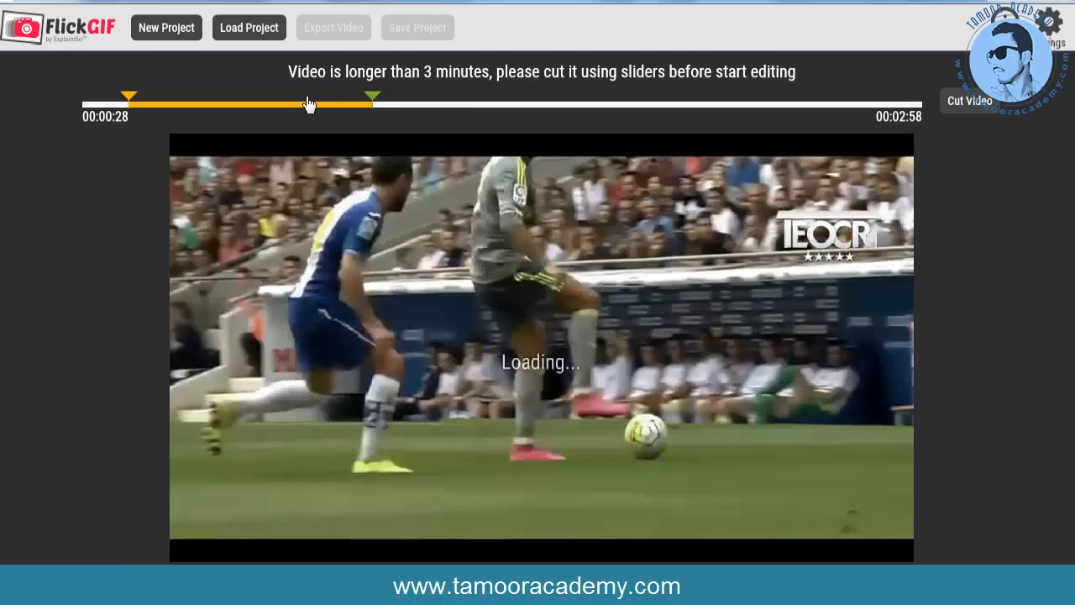
{"action": "left_click_drag", "start_coordinate": [235, 109], "coordinate": [169, 103]}
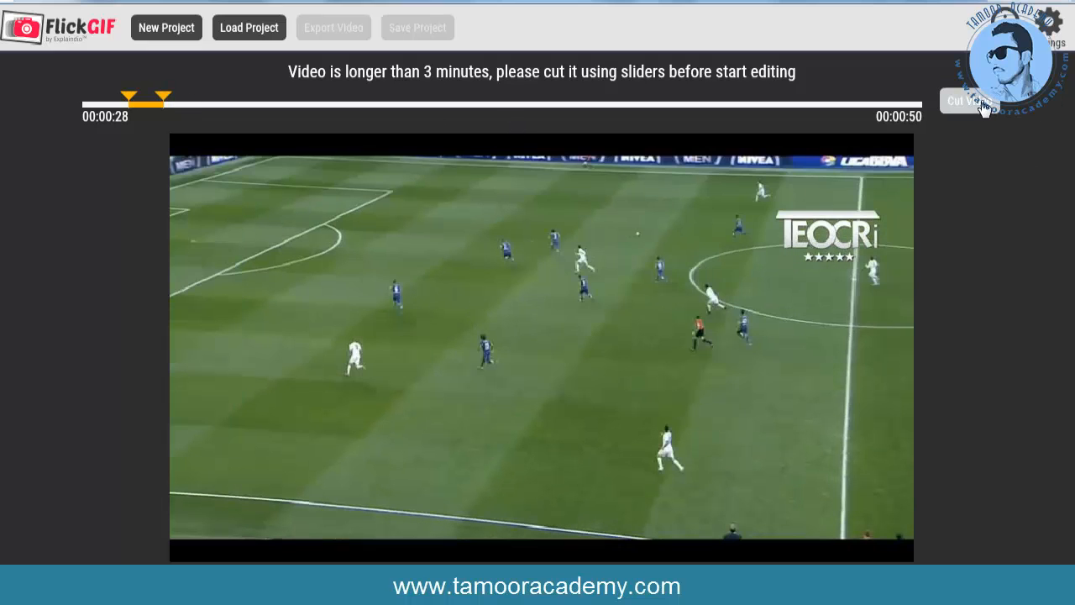
{"action": "left_click", "coordinate": [971, 102]}
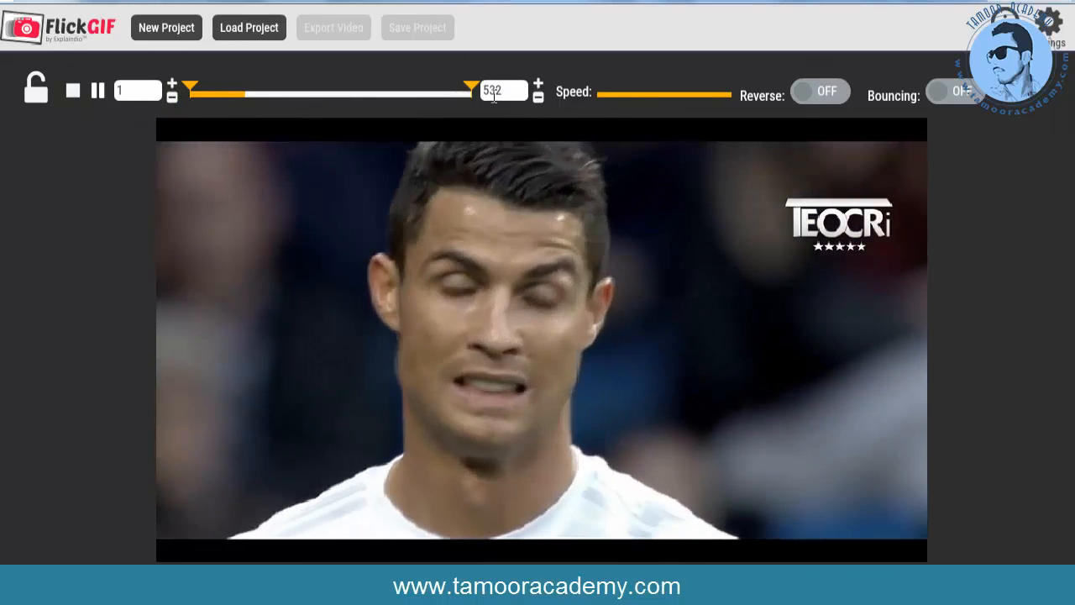
Step: Limit the clip to frames 33 through 79 and turn on Reverse playback
{"action": "left_click_drag", "start_coordinate": [470, 87], "coordinate": [309, 89]}
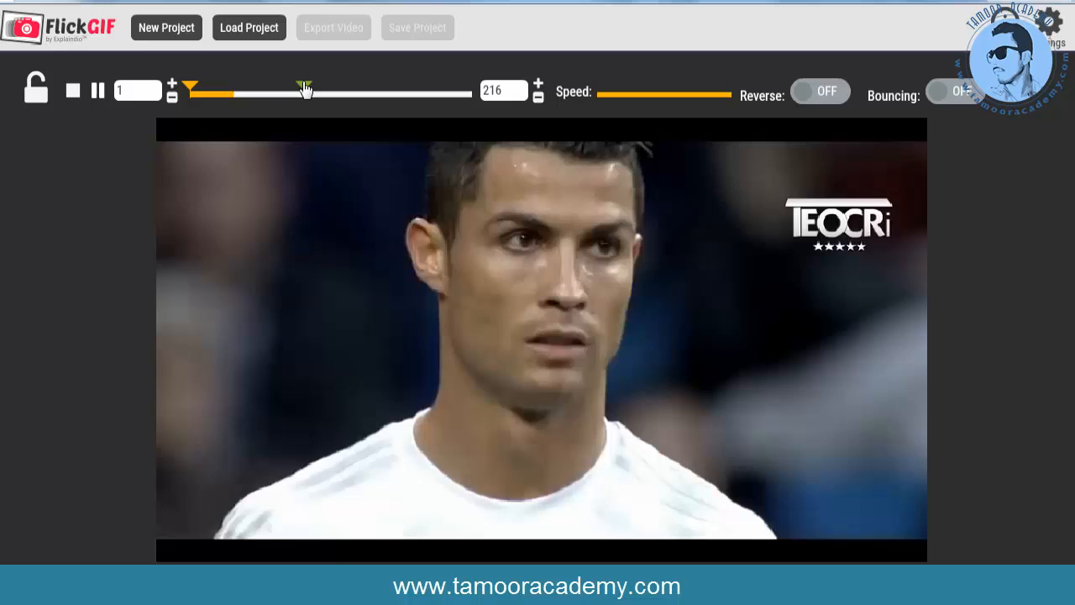
{"action": "left_click_drag", "start_coordinate": [305, 88], "coordinate": [209, 92]}
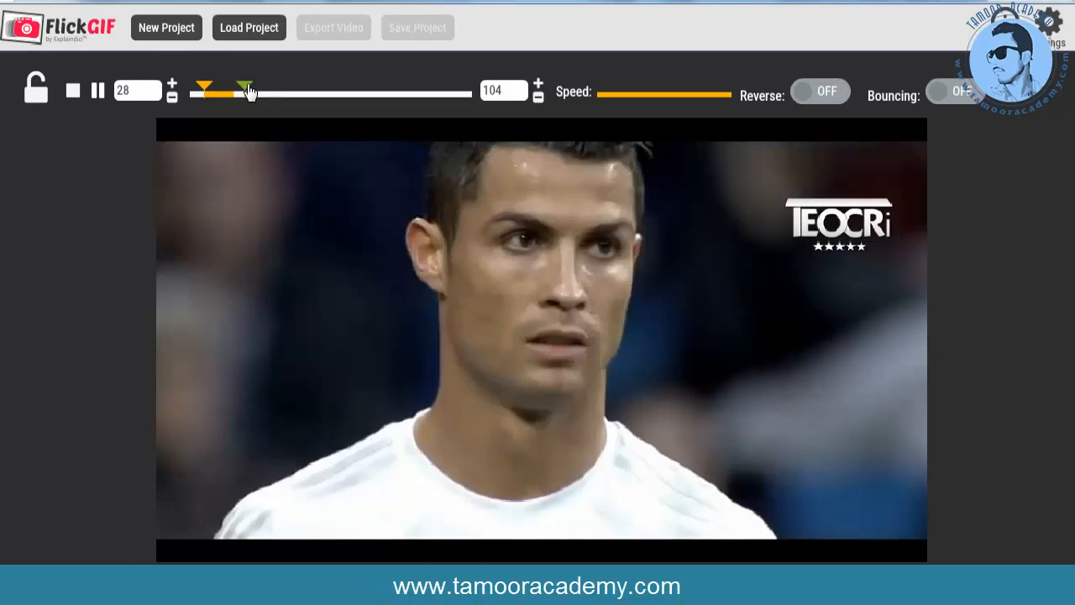
{"action": "left_click_drag", "start_coordinate": [247, 90], "coordinate": [234, 91]}
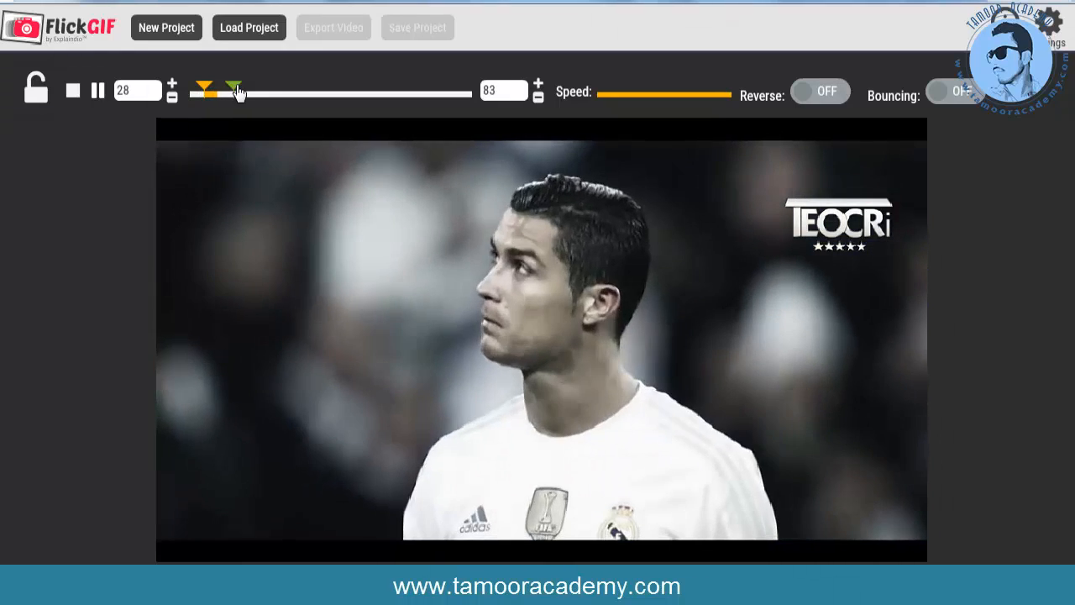
{"action": "left_click_drag", "start_coordinate": [234, 90], "coordinate": [231, 90]}
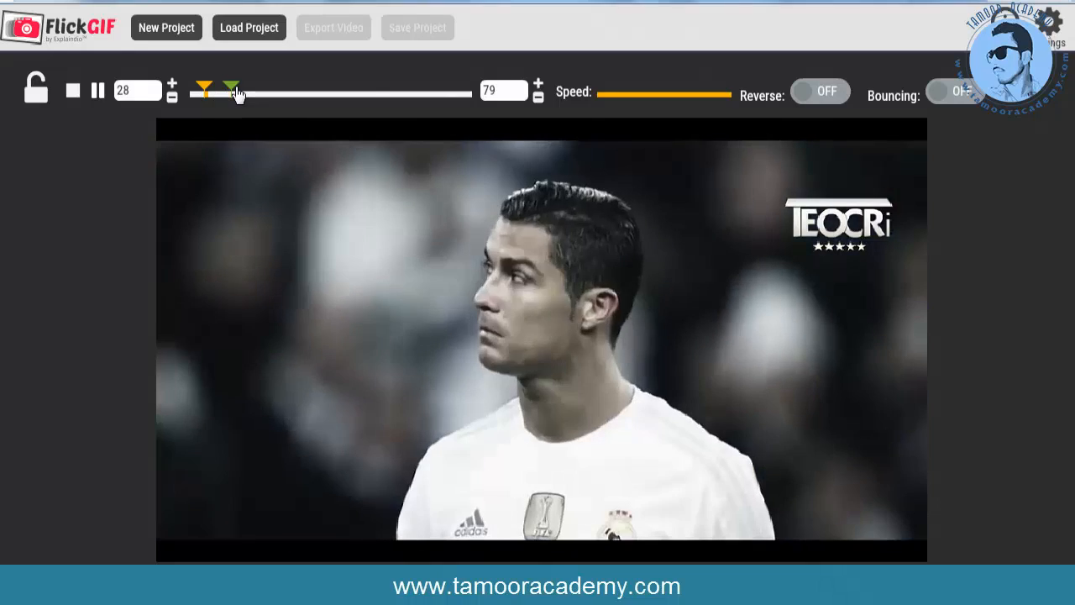
{"action": "left_click_drag", "start_coordinate": [205, 89], "coordinate": [212, 89]}
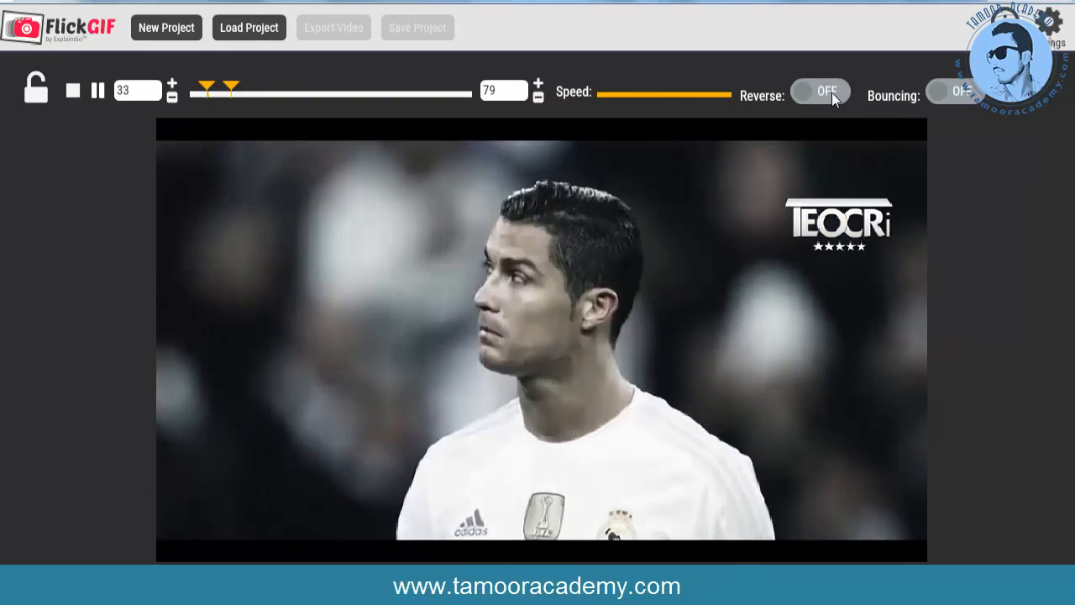
{"action": "left_click", "coordinate": [832, 93]}
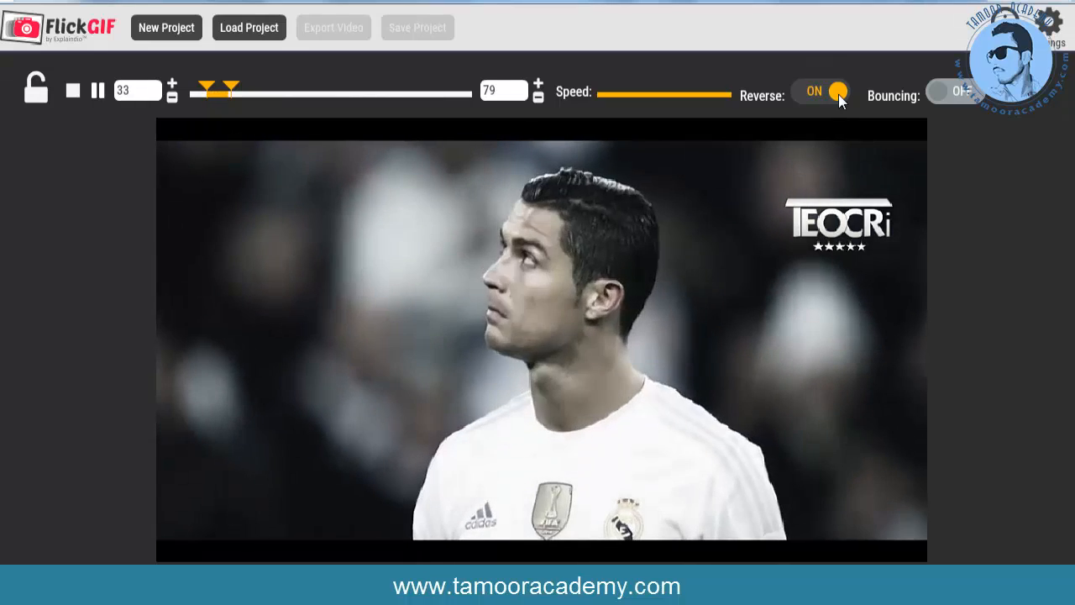
Step: Turn off Reverse playback, lock the frame range for overlay editing and pause the preview
{"action": "left_click", "coordinate": [803, 90]}
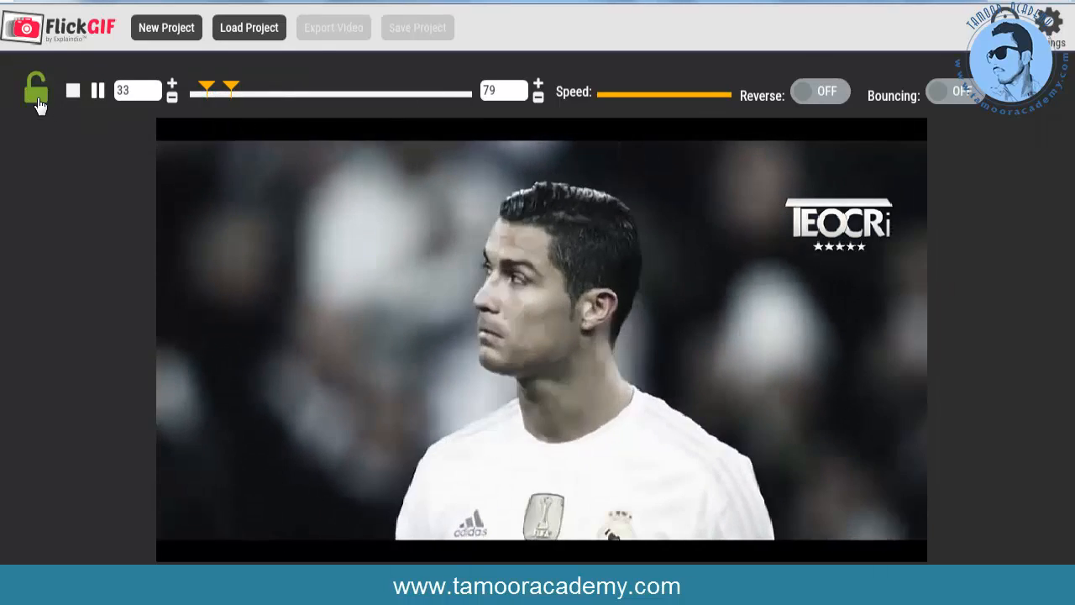
{"action": "left_click", "coordinate": [38, 99]}
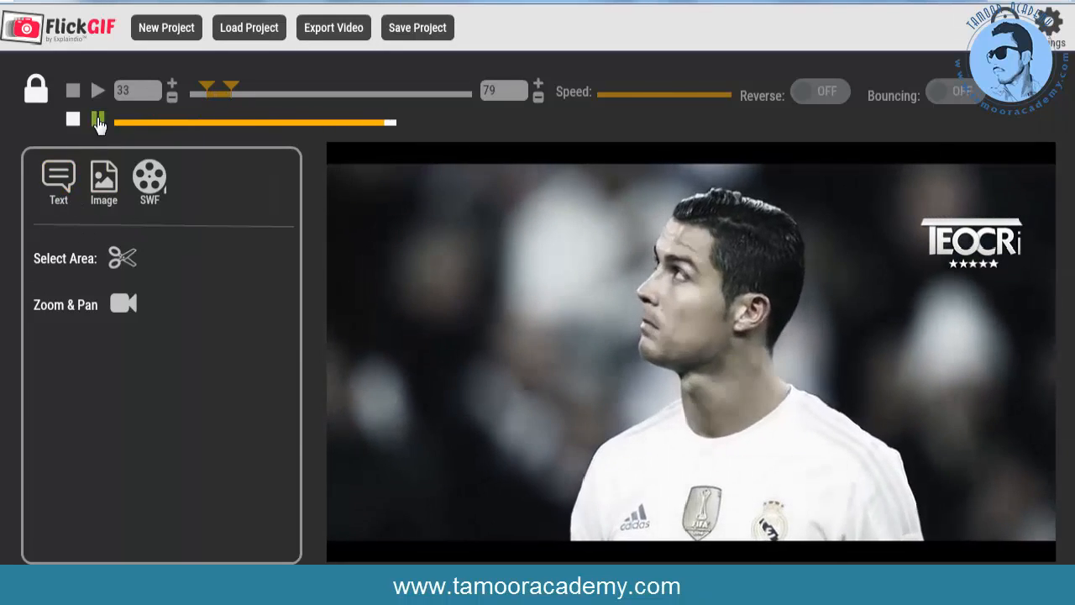
{"action": "left_click", "coordinate": [98, 120]}
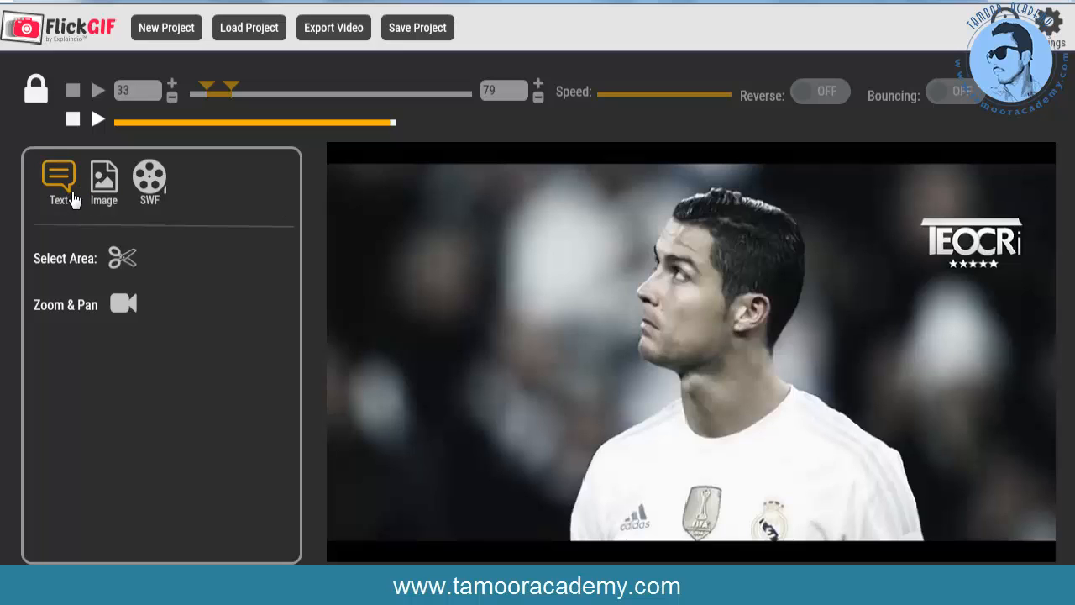
Step: Add a text overlay reading "Sad Moments" to the clip
{"action": "left_click", "coordinate": [66, 191]}
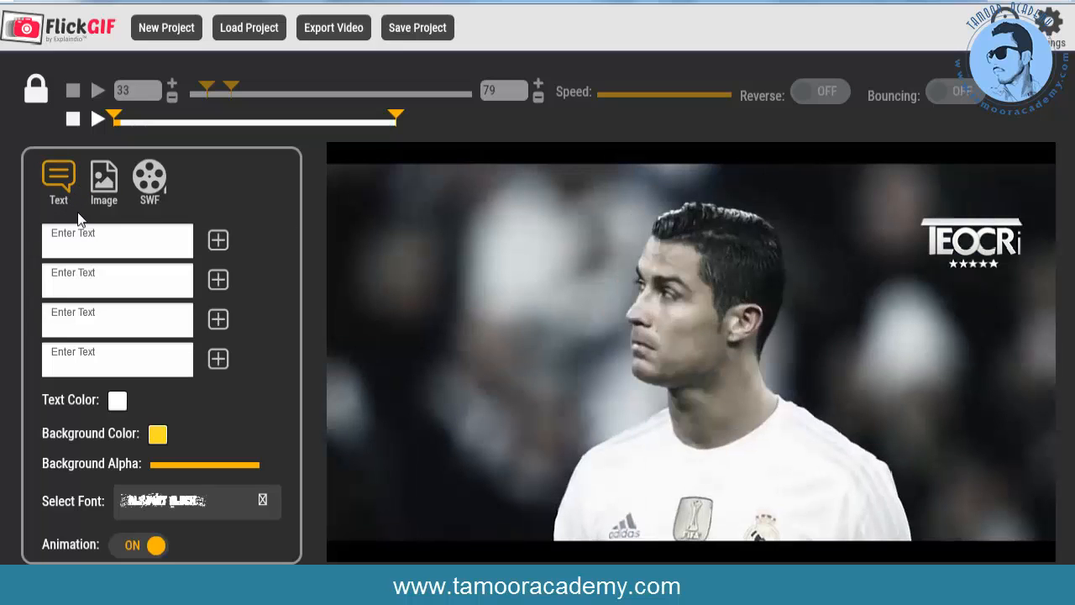
{"action": "left_click", "coordinate": [127, 242]}
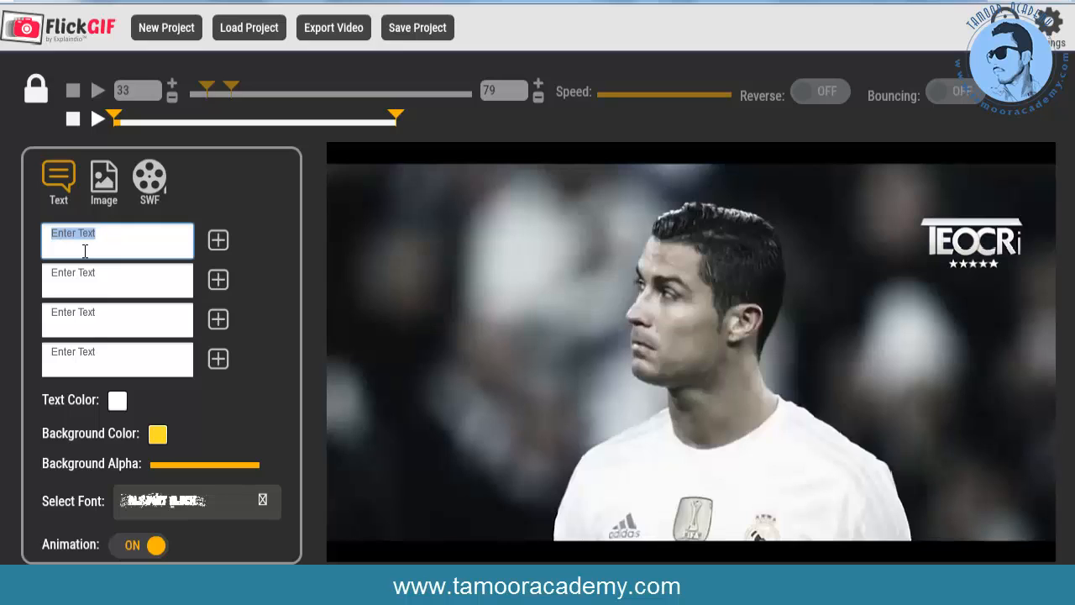
{"action": "key", "text": "BackSpace"}
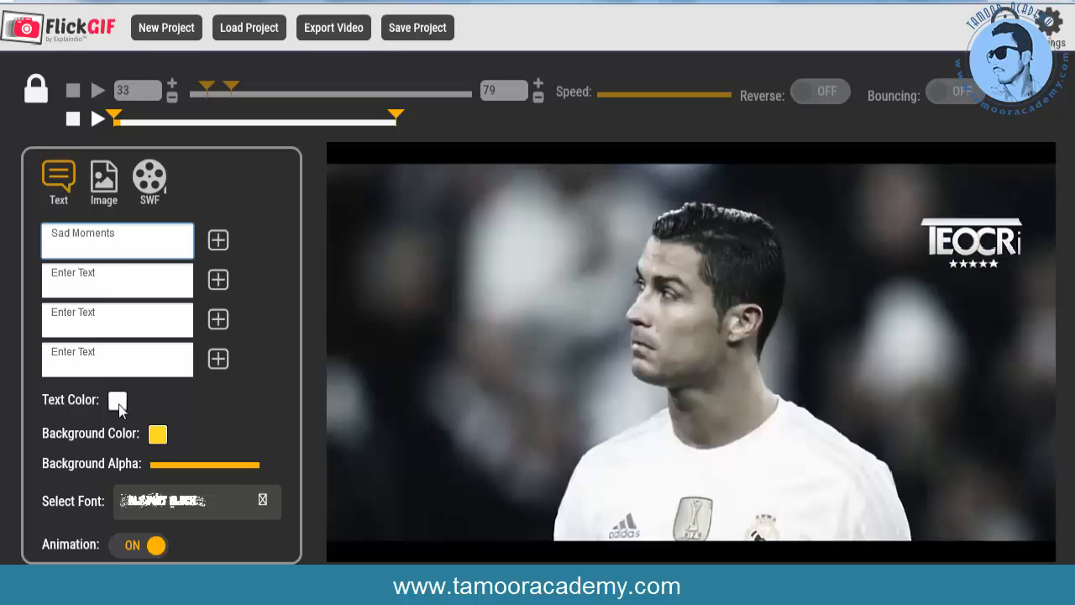
{"action": "left_click", "coordinate": [219, 242]}
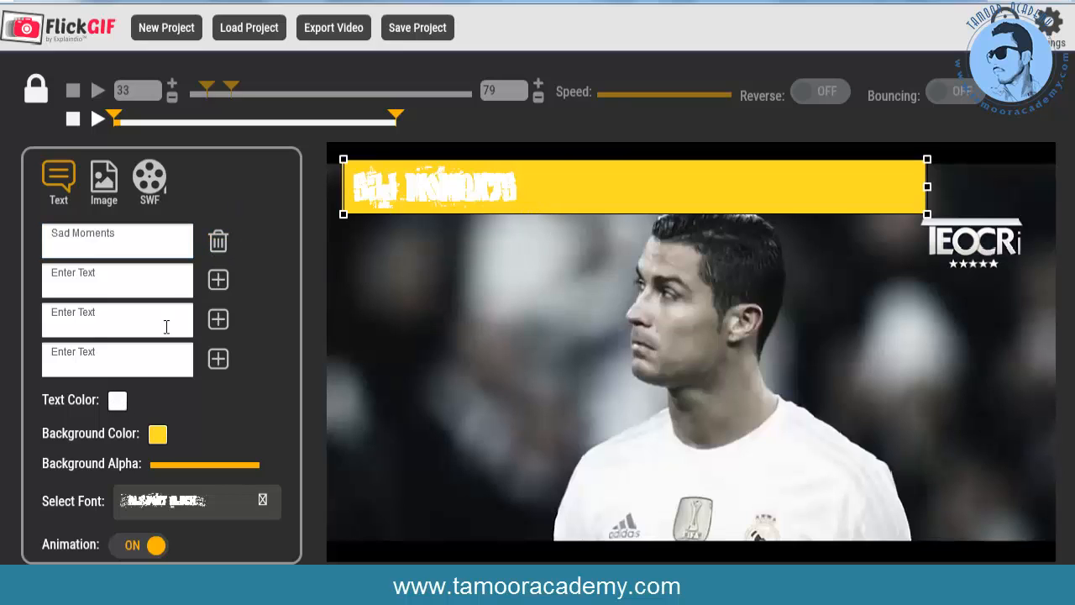
Step: Set the "Sad Moments" text font to Adobe Fan Heiti Std B and its background color to dark navy blue
{"action": "left_click_drag", "start_coordinate": [141, 244], "coordinate": [46, 244]}
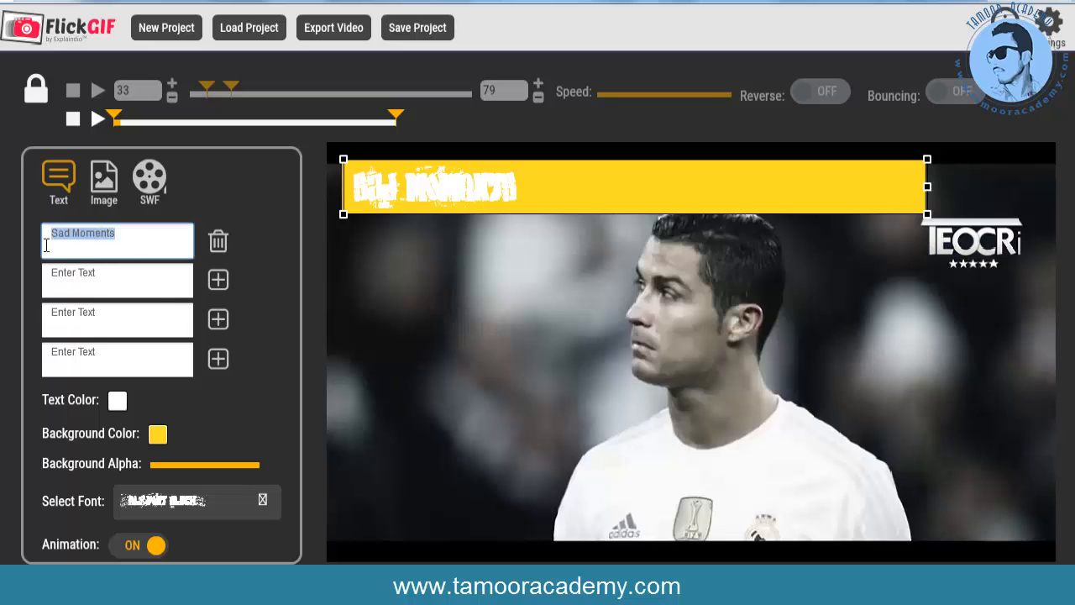
{"action": "left_click", "coordinate": [231, 504]}
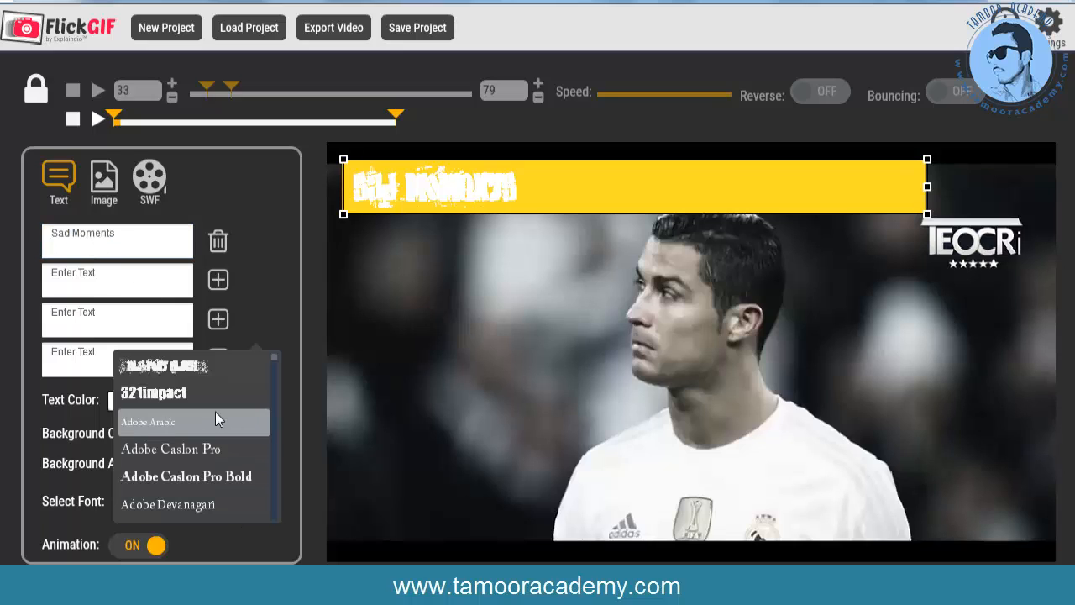
{"action": "scroll", "coordinate": [215, 414], "scroll_direction": "down", "scroll_amount": 1}
{"action": "left_click", "coordinate": [198, 452]}
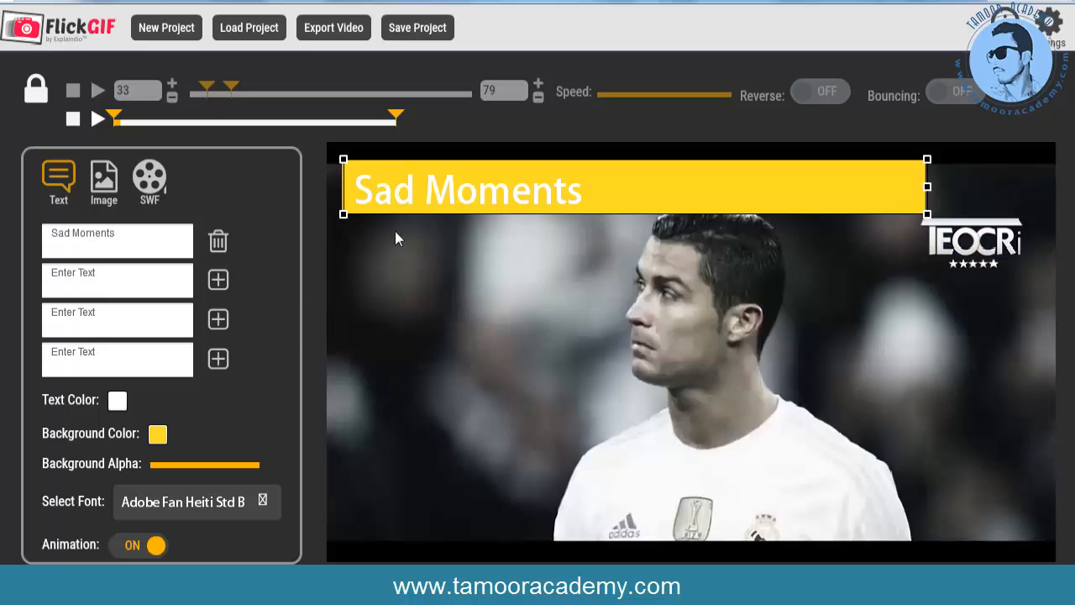
{"action": "left_click", "coordinate": [165, 436]}
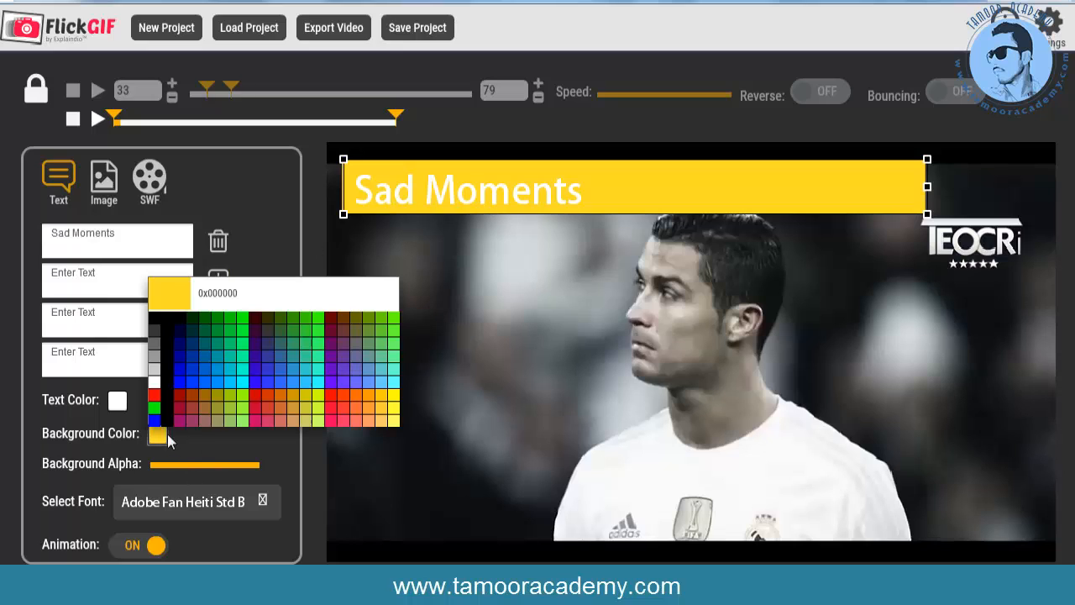
{"action": "left_click", "coordinate": [177, 337]}
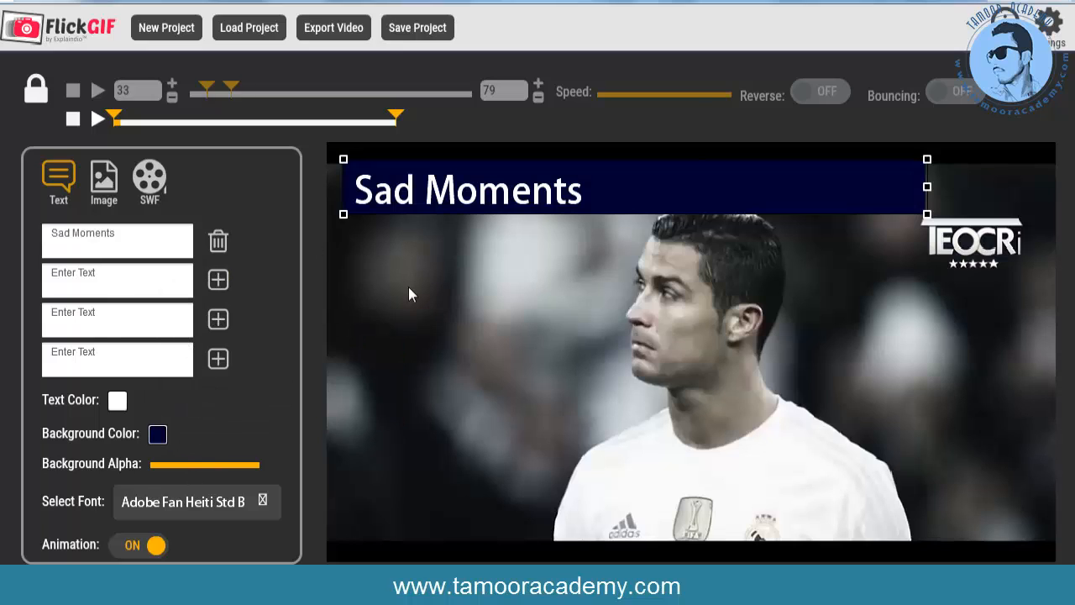
Step: Narrow the "Sad Moments" banner to fit its words, place it against the frame's left edge beside the player's shoulder, and preview it
{"action": "left_click_drag", "start_coordinate": [928, 215], "coordinate": [577, 405]}
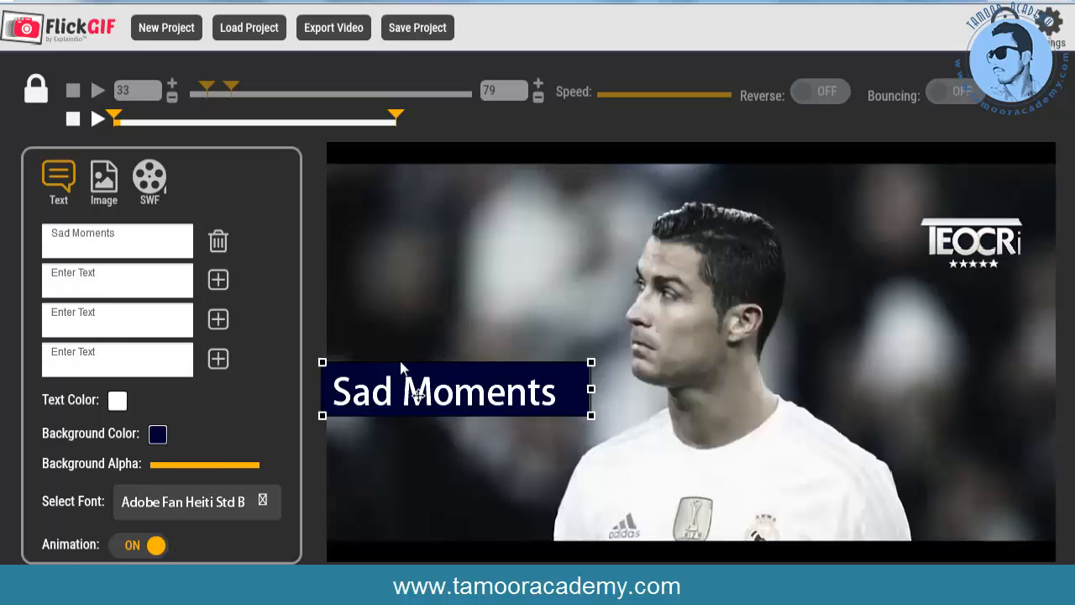
{"action": "left_click_drag", "start_coordinate": [398, 368], "coordinate": [405, 368]}
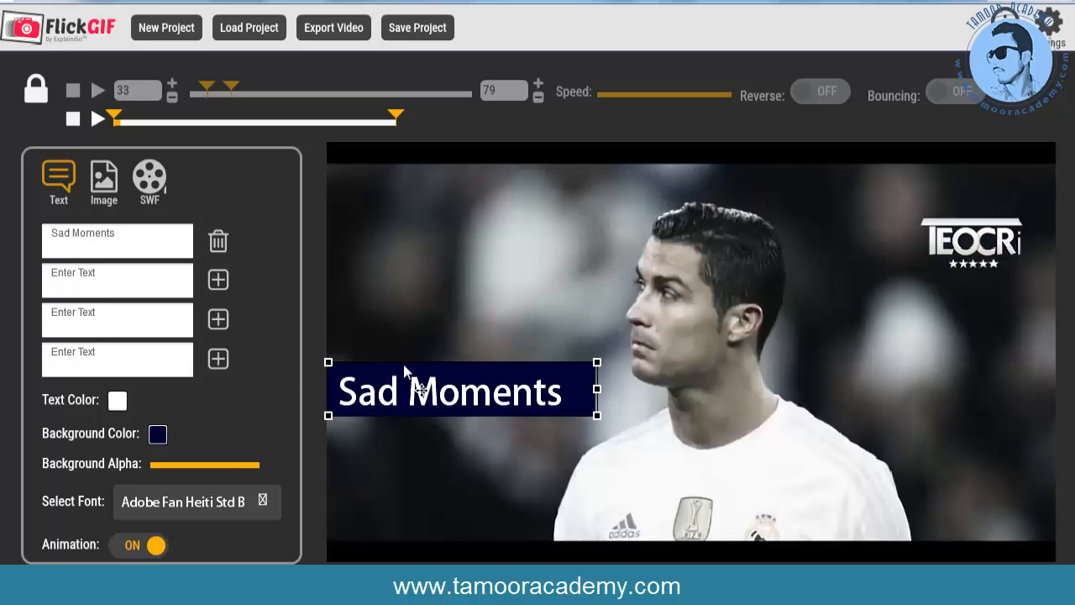
{"action": "left_click", "coordinate": [112, 121]}
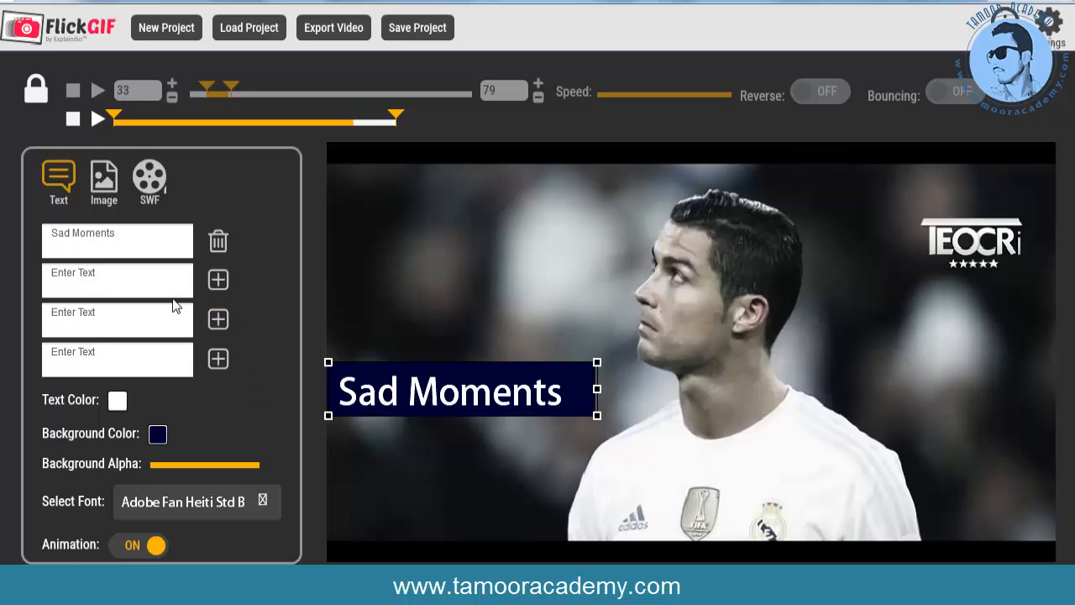
{"action": "left_click", "coordinate": [144, 289]}
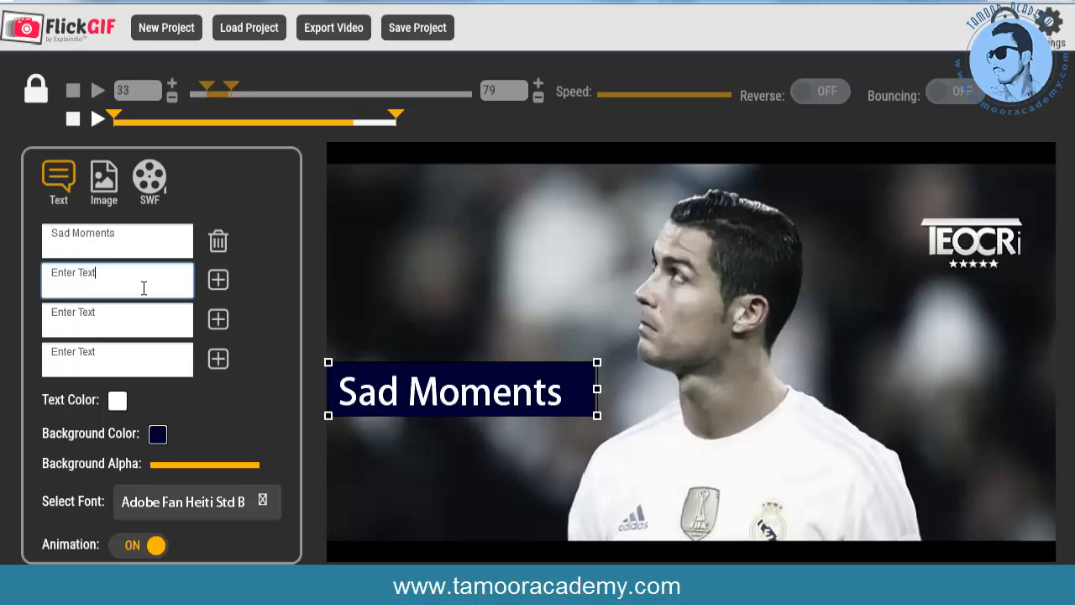
{"action": "left_click", "coordinate": [112, 194]}
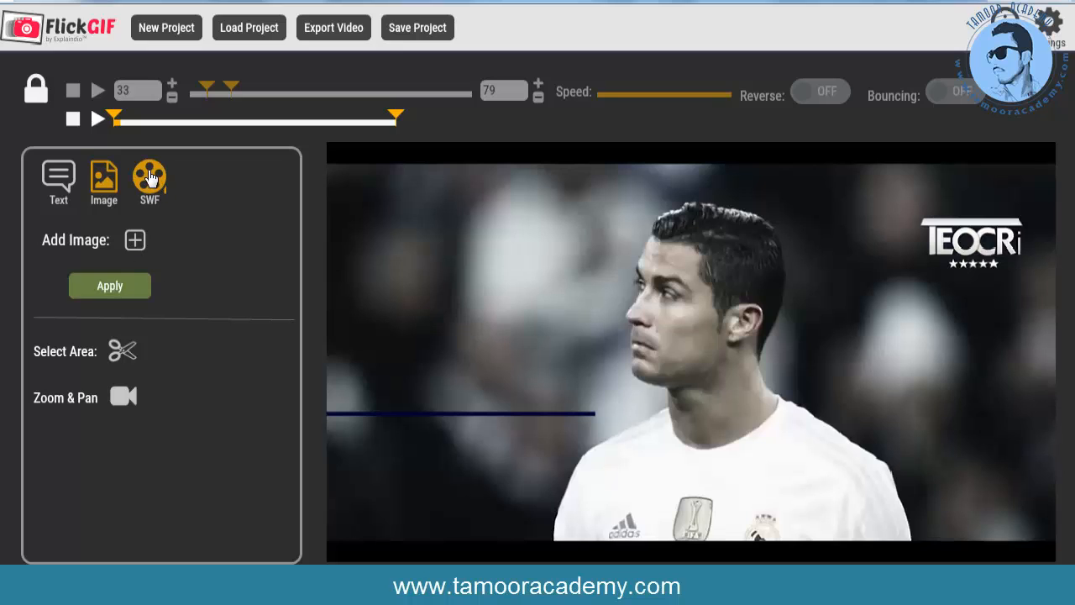
{"action": "left_click", "coordinate": [150, 178]}
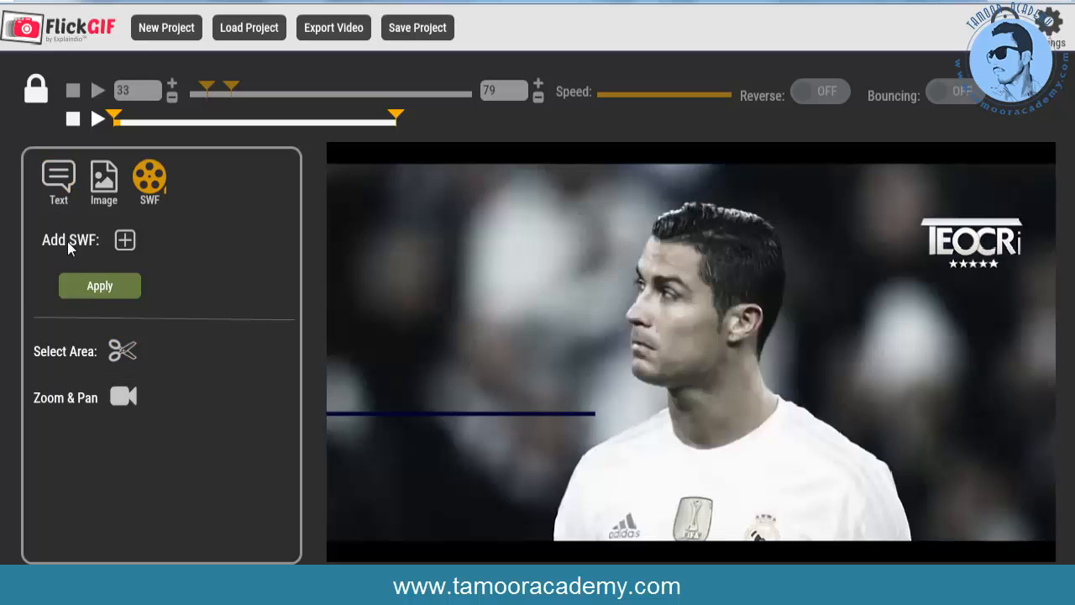
Step: Select a full-width crop area of about 854x369 with Any aspect ratio, running from the player's forehead to the frame's lower edge
{"action": "left_click", "coordinate": [124, 353]}
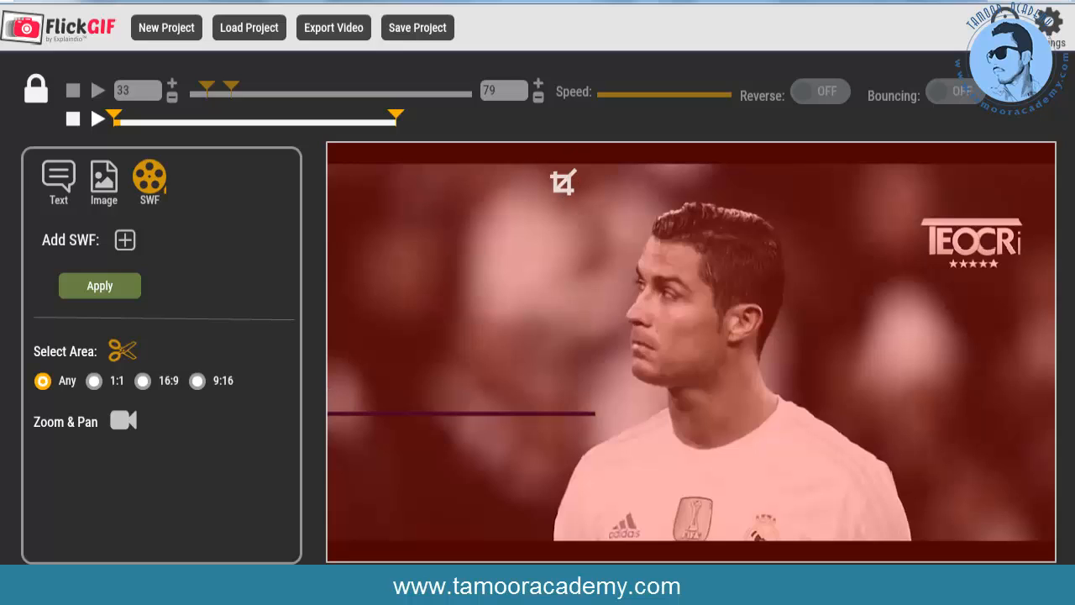
{"action": "left_click_drag", "start_coordinate": [539, 154], "coordinate": [756, 301]}
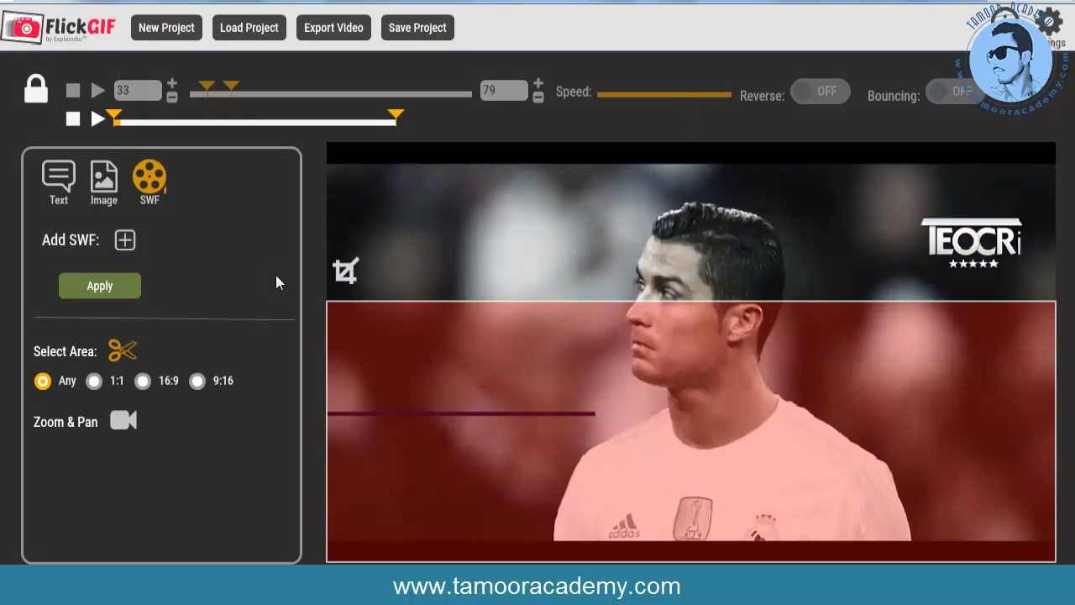
{"action": "left_click", "coordinate": [58, 177]}
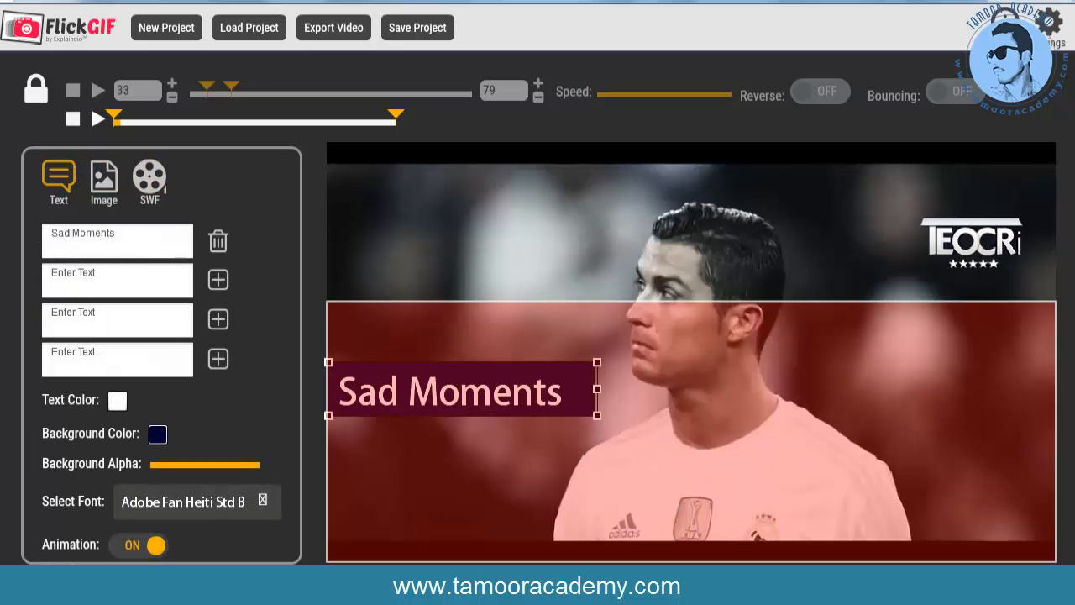
{"action": "left_click", "coordinate": [69, 184]}
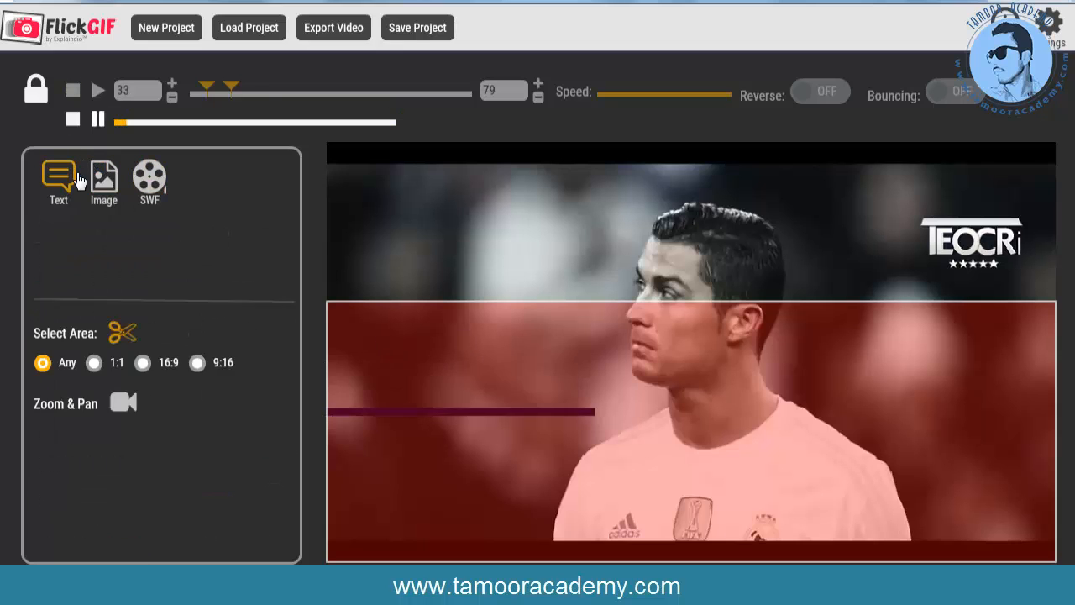
{"action": "left_click_drag", "start_coordinate": [620, 294], "coordinate": [620, 241]}
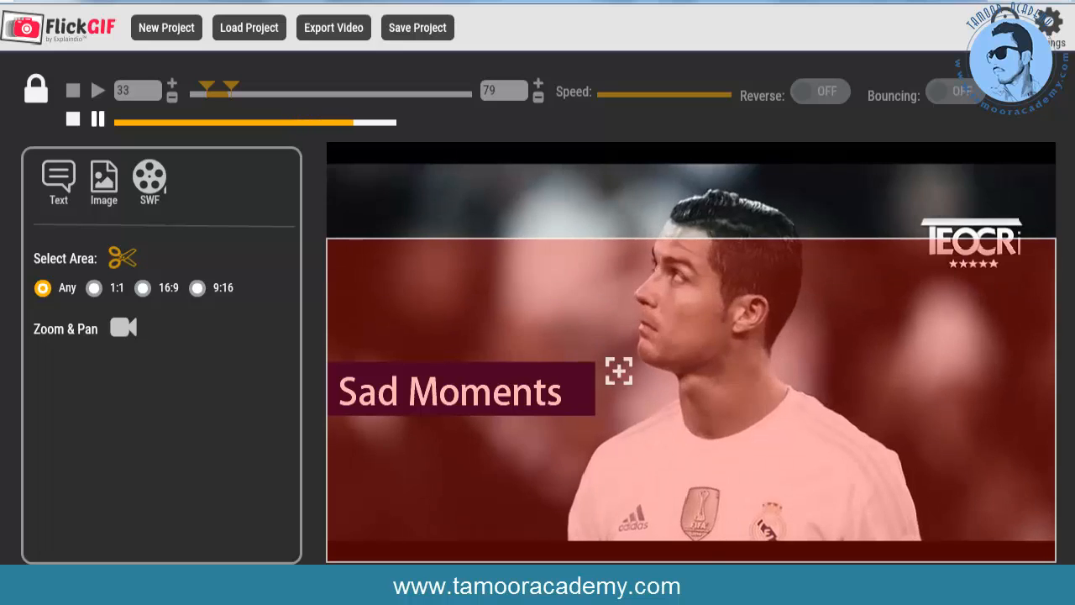
{"action": "left_click", "coordinate": [124, 260]}
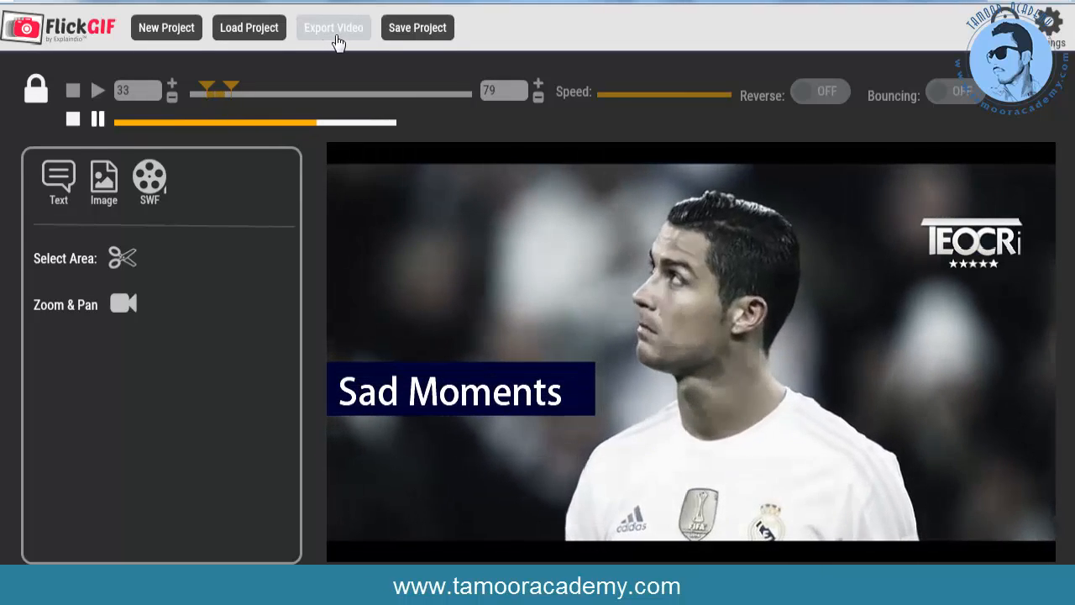
Step: Export the clip to the desktop as a GIF named finalVideo at the original size
{"action": "left_click", "coordinate": [335, 41]}
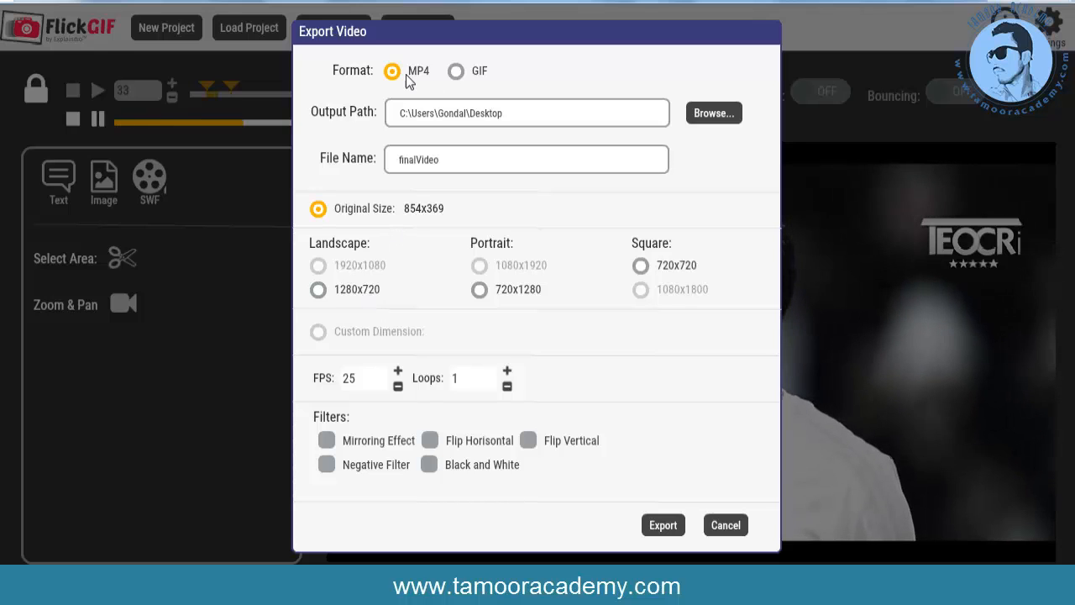
{"action": "left_click", "coordinate": [456, 72]}
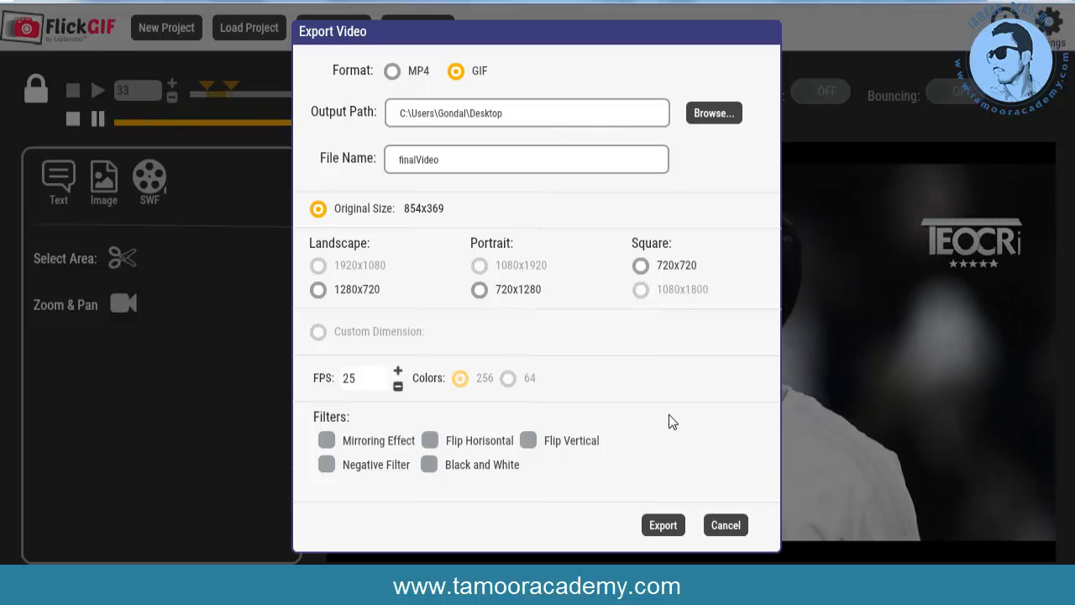
{"action": "left_click", "coordinate": [665, 523]}
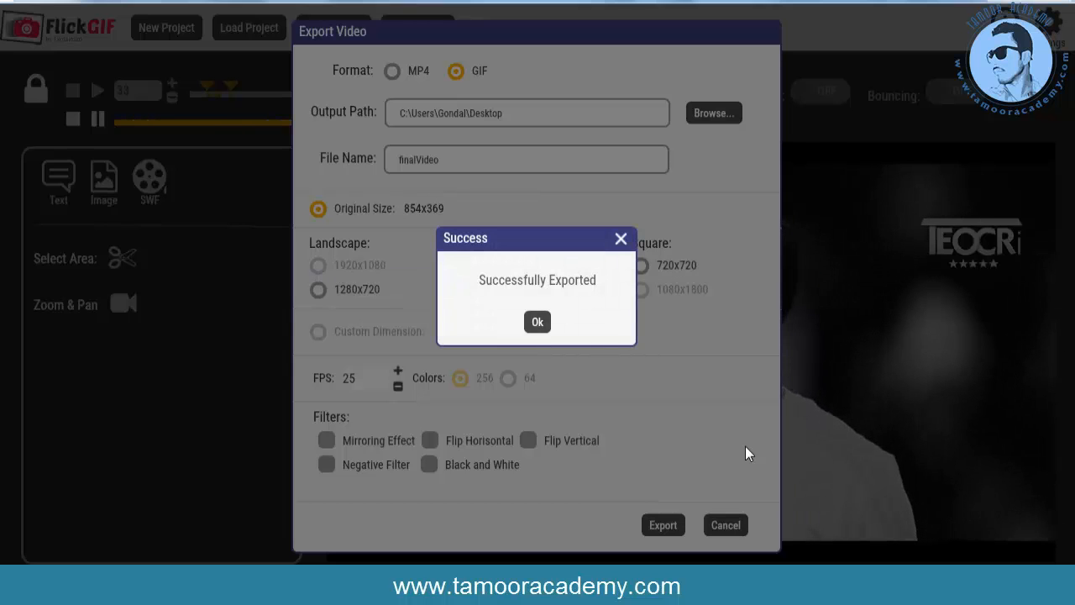
{"action": "left_click", "coordinate": [548, 321]}
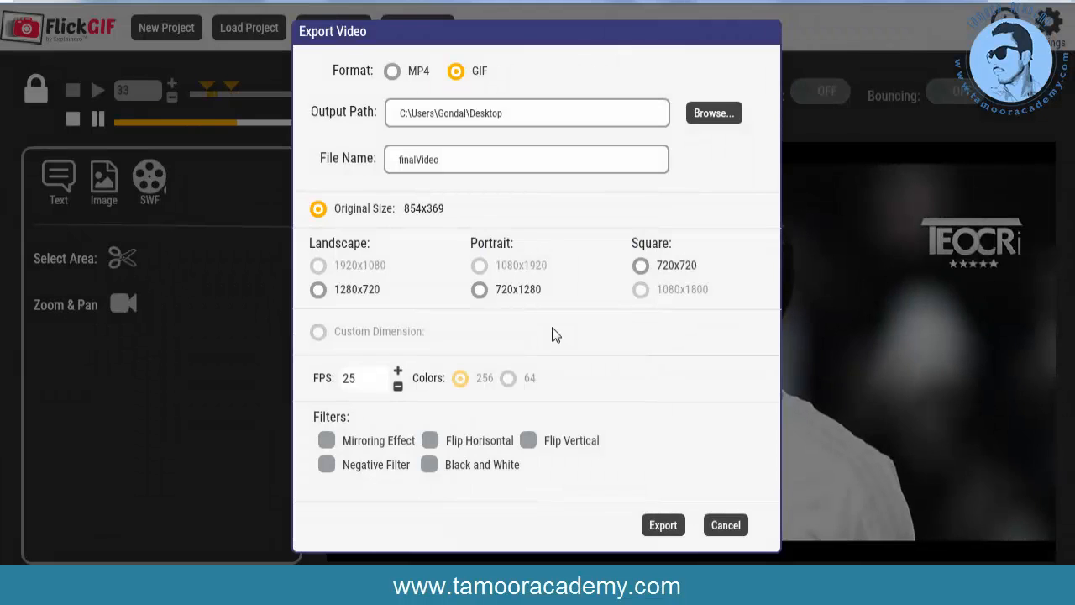
Step: Close the export settings and exit FlickGIF to return to its program folder
{"action": "left_click", "coordinate": [726, 526]}
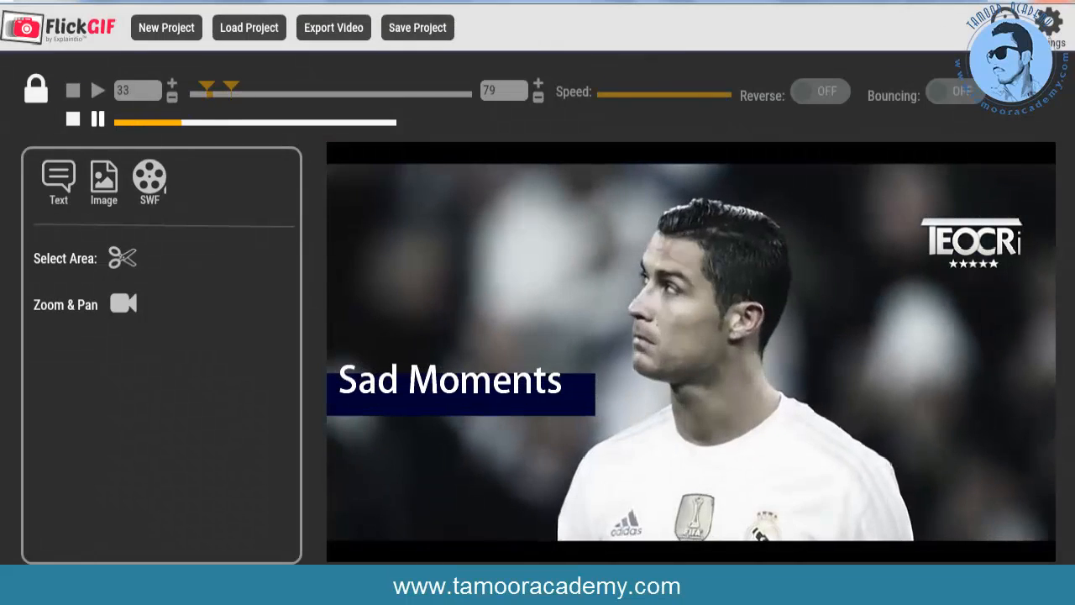
{"action": "key", "text": "alt+F4"}
{"action": "left_click", "coordinate": [575, 326]}
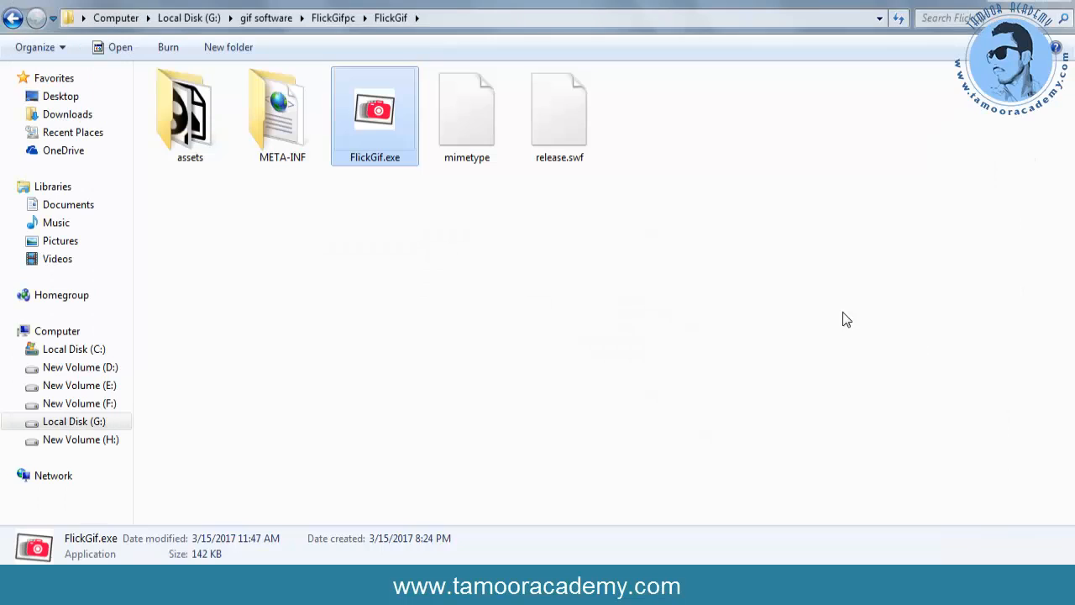